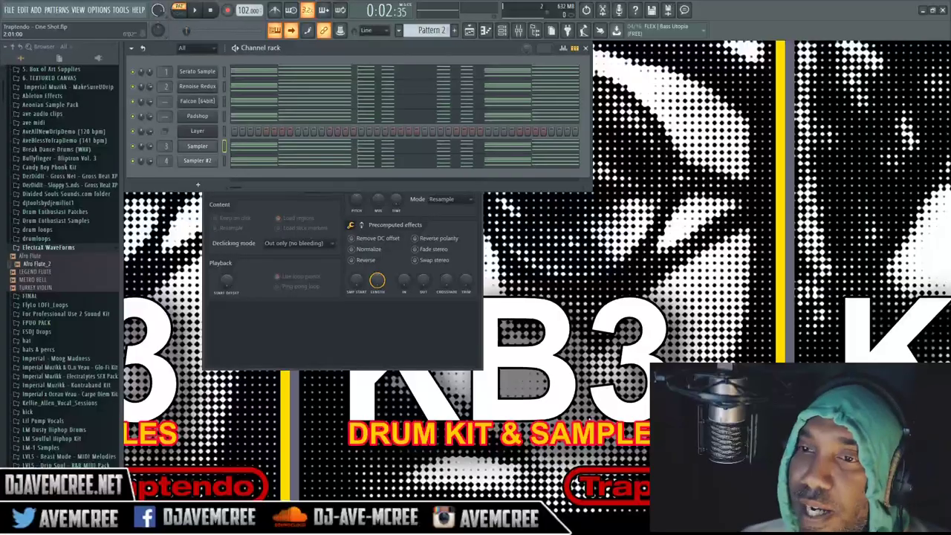
Load the Afro Flute_2 sample from the ElectraX WaveForms folder into the Sampler channel
click(190, 148)
click(189, 148)
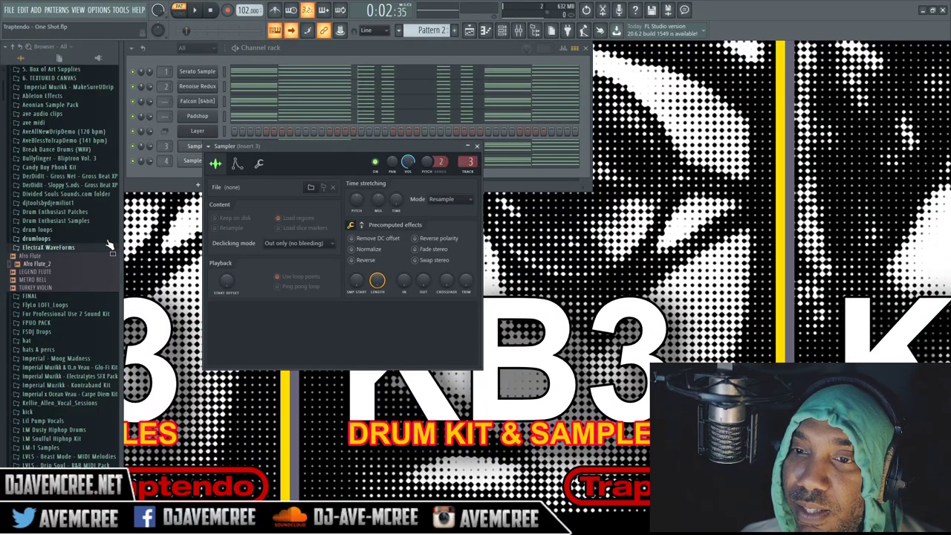
drag(65, 268, 298, 329)
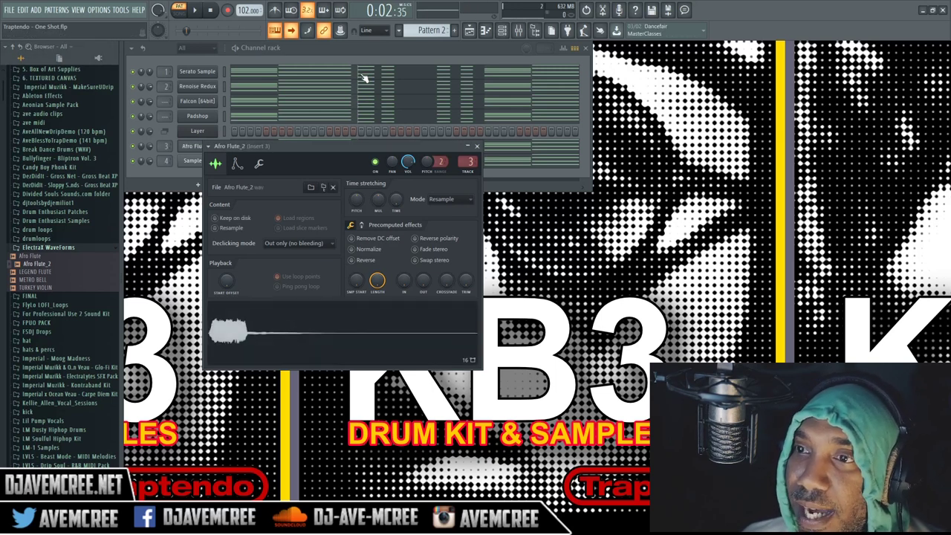
click(214, 12)
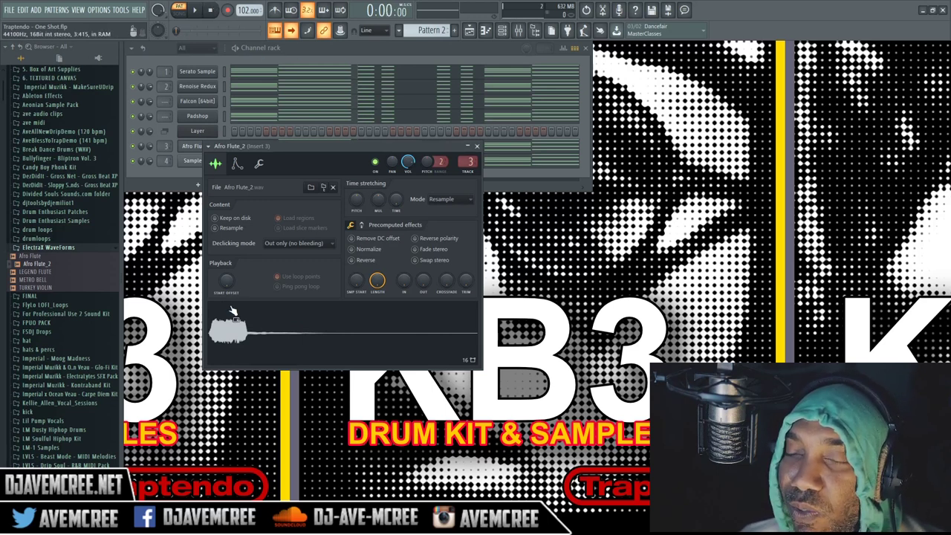
Open the Afro Flute_2 sample in the audio editor and delete the quiet tail after the initial loud section
right_click(318, 312)
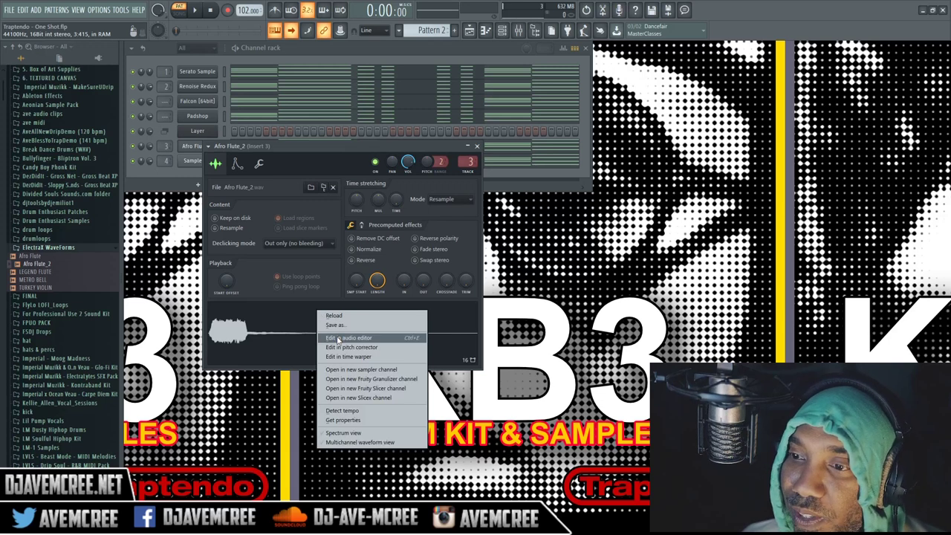
right_click(294, 328)
click(315, 355)
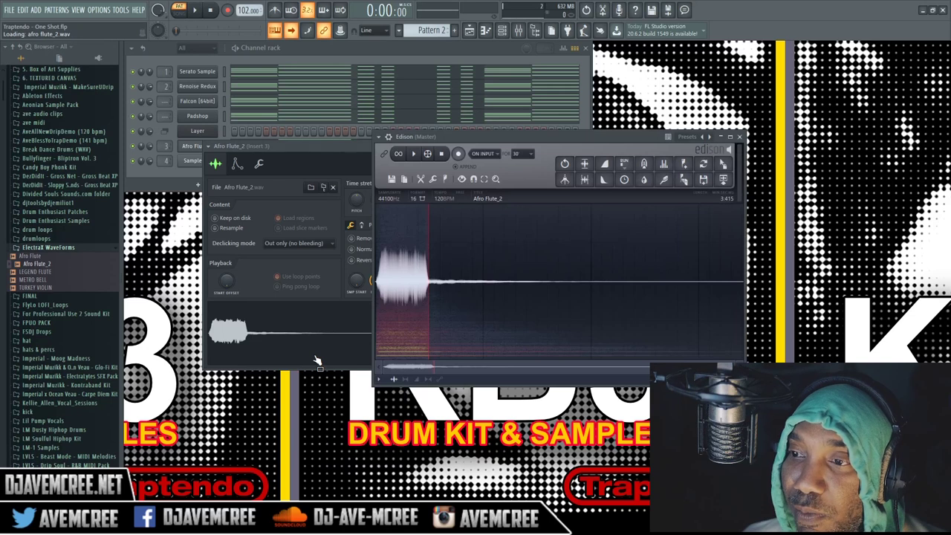
drag(428, 253, 529, 242)
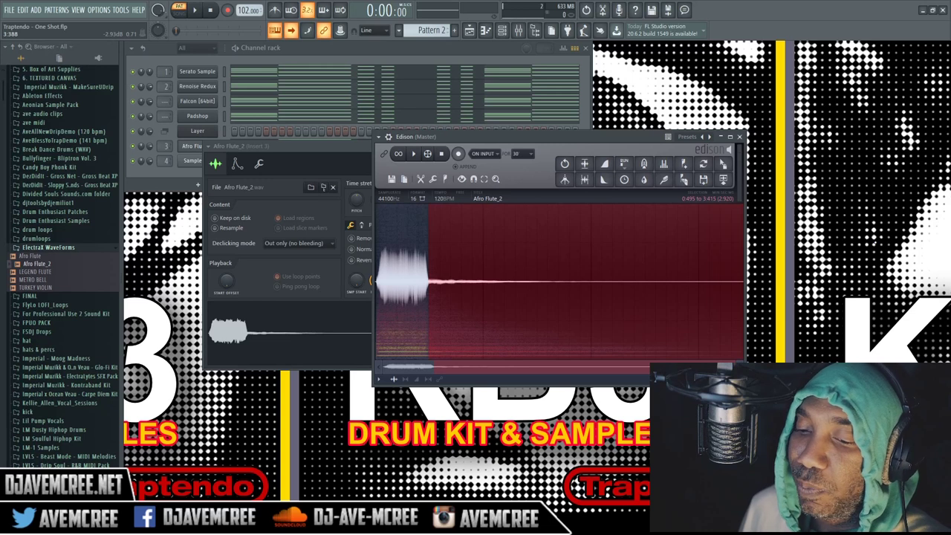
key(Delete)
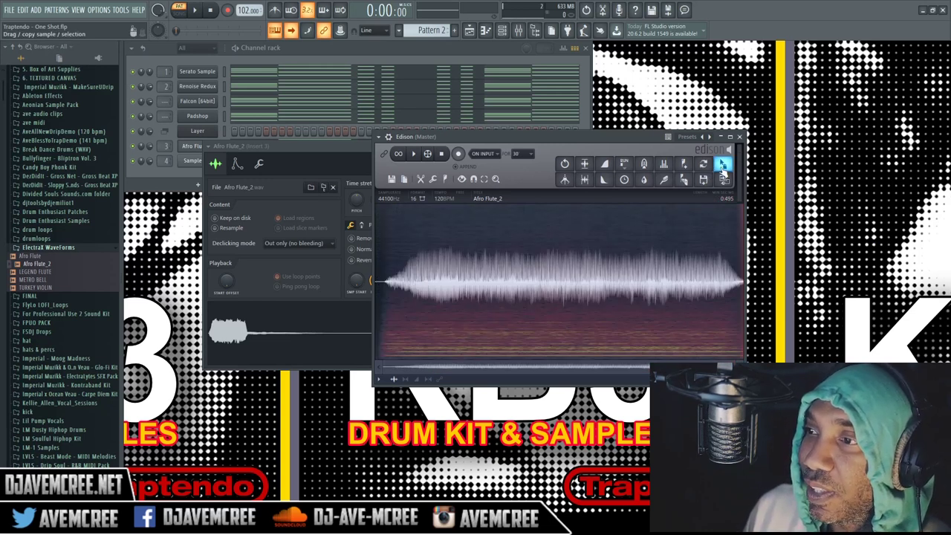
Send the trimmed flute sample from Edison back to the sampler channel and close the editor
drag(722, 165, 596, 252)
drag(370, 351, 371, 352)
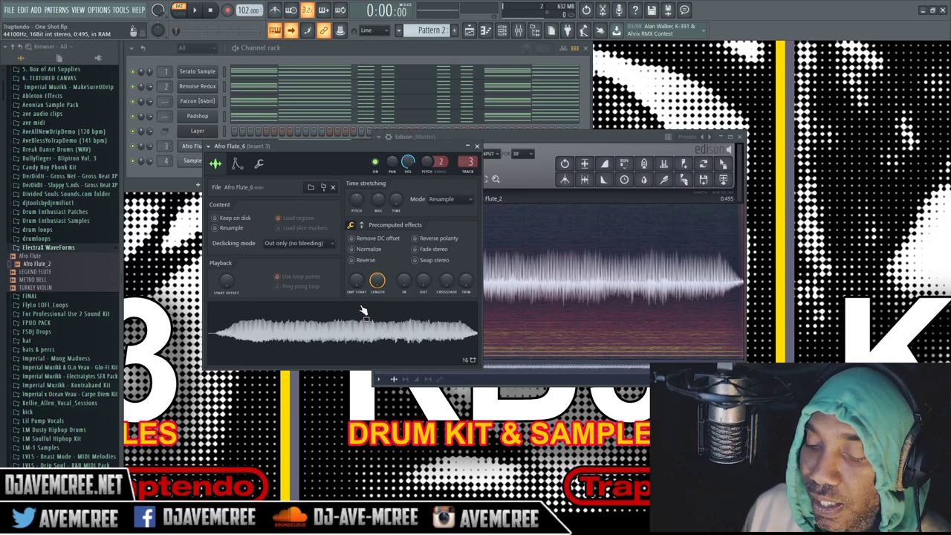
click(739, 137)
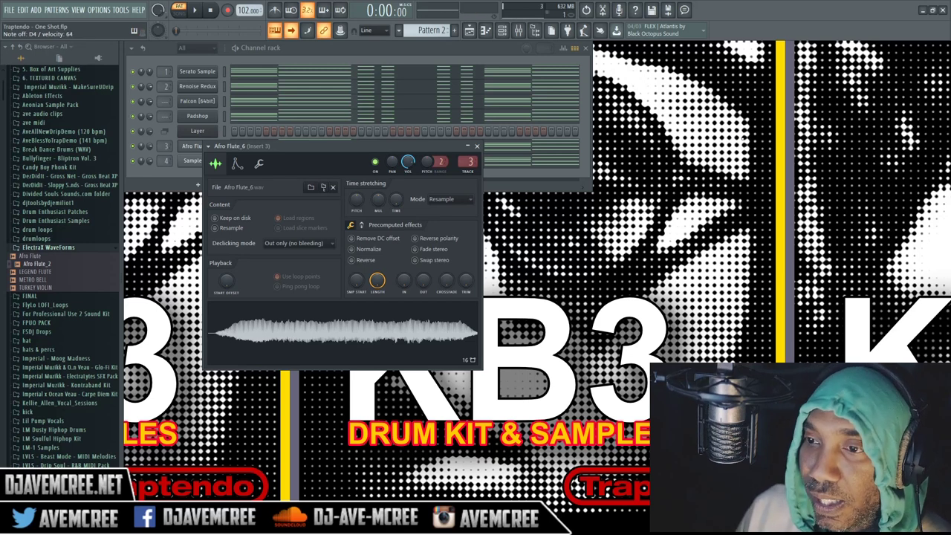
Play Pattern 2 to audition the trimmed flute sample, and stop playback
click(194, 10)
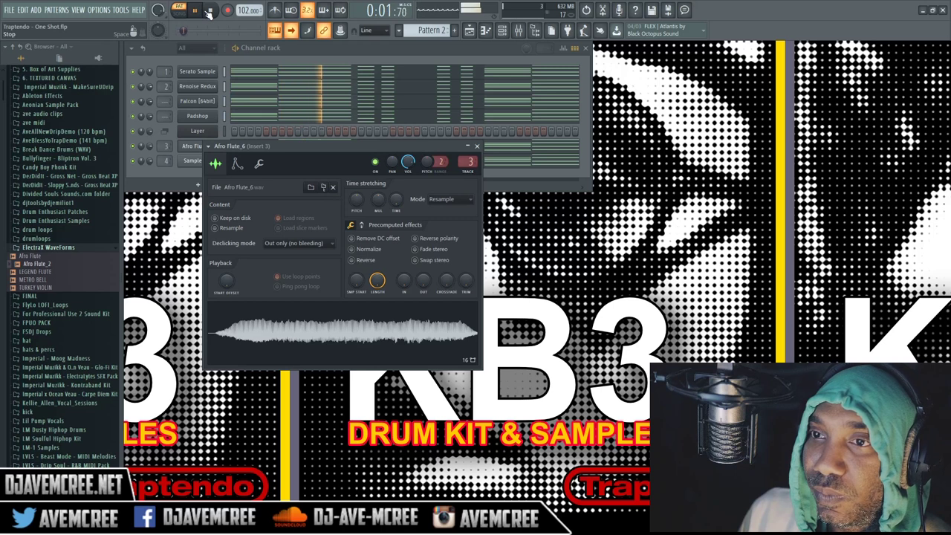
click(210, 11)
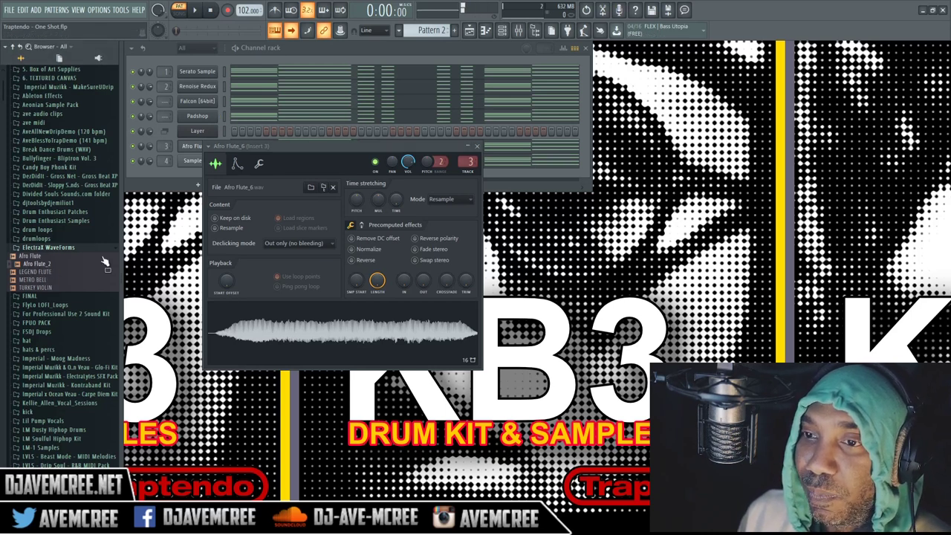
drag(104, 262, 258, 265)
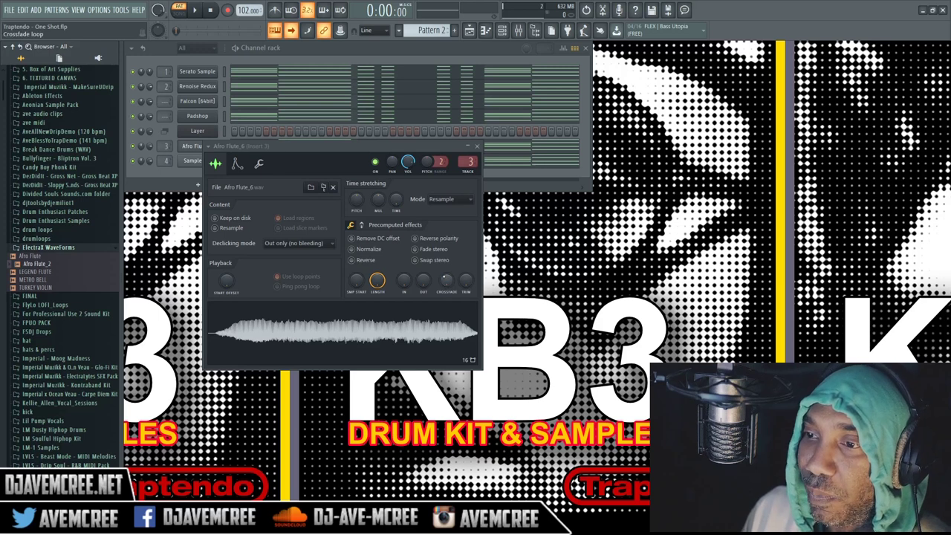
Normalize the flute sample, and try a crossfade loop on it before resetting the crossfade to its default
drag(445, 280, 445, 253)
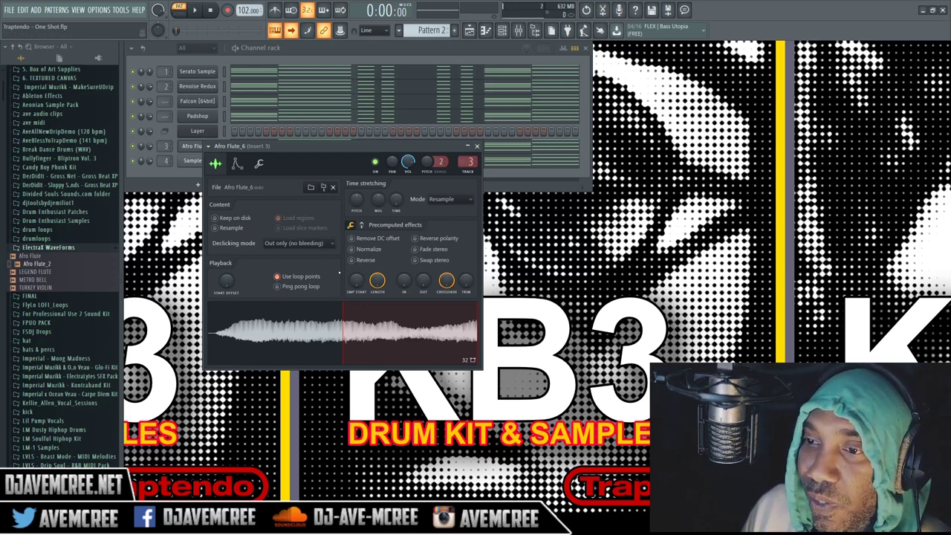
click(352, 250)
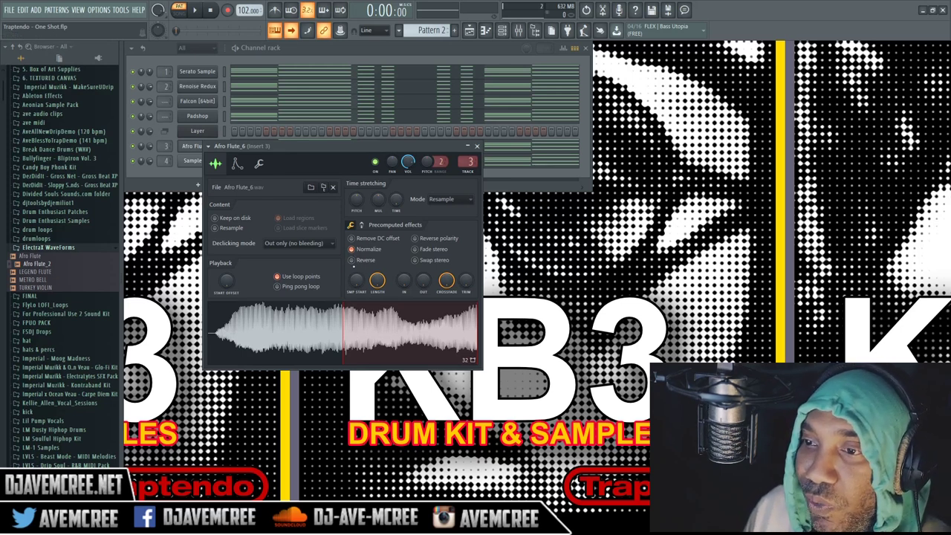
drag(356, 280, 356, 281)
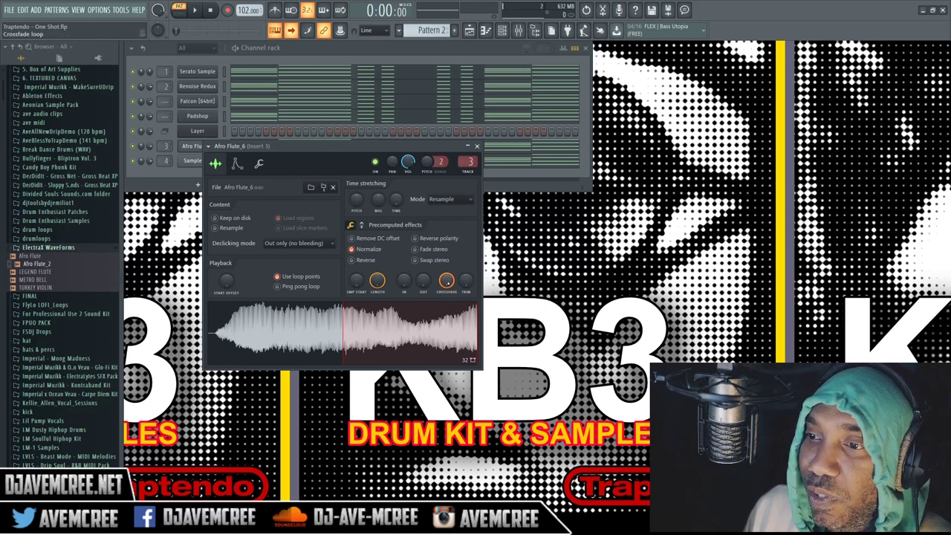
right_click(446, 280)
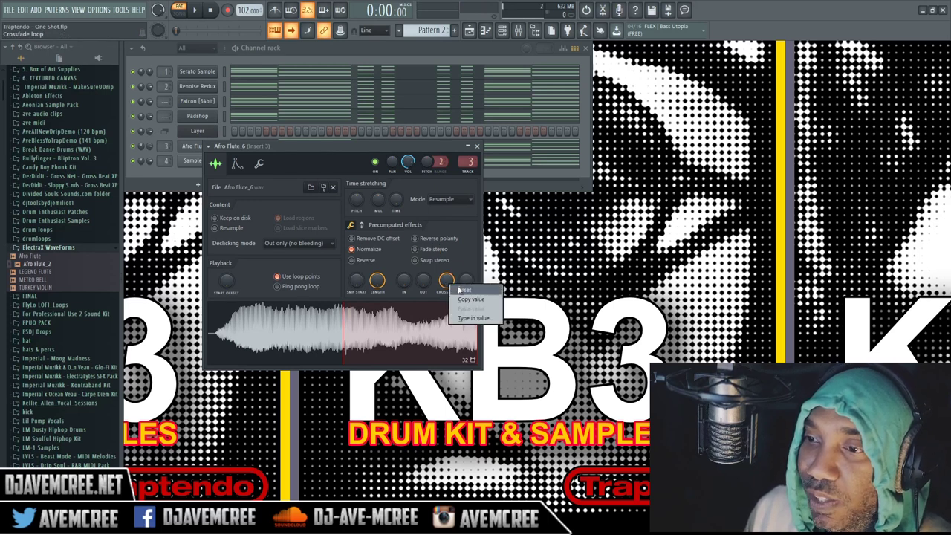
click(454, 297)
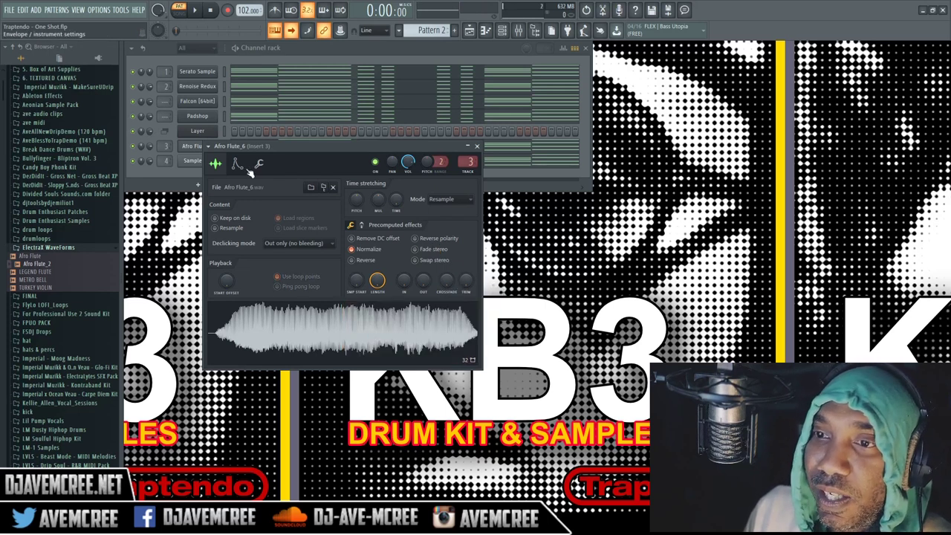
Enable the flute channel's volume envelope and lower its attack and release times to the minimum, auditioning the pattern
click(237, 164)
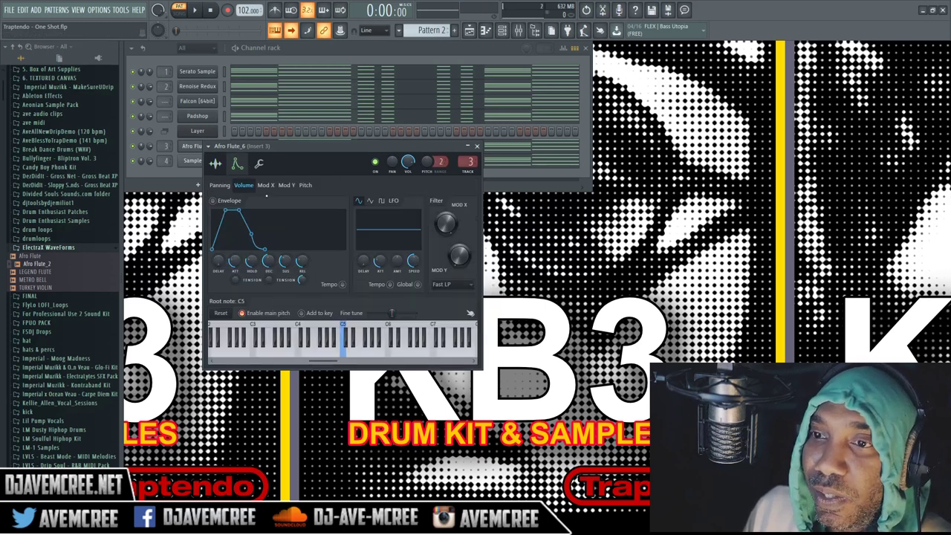
click(218, 164)
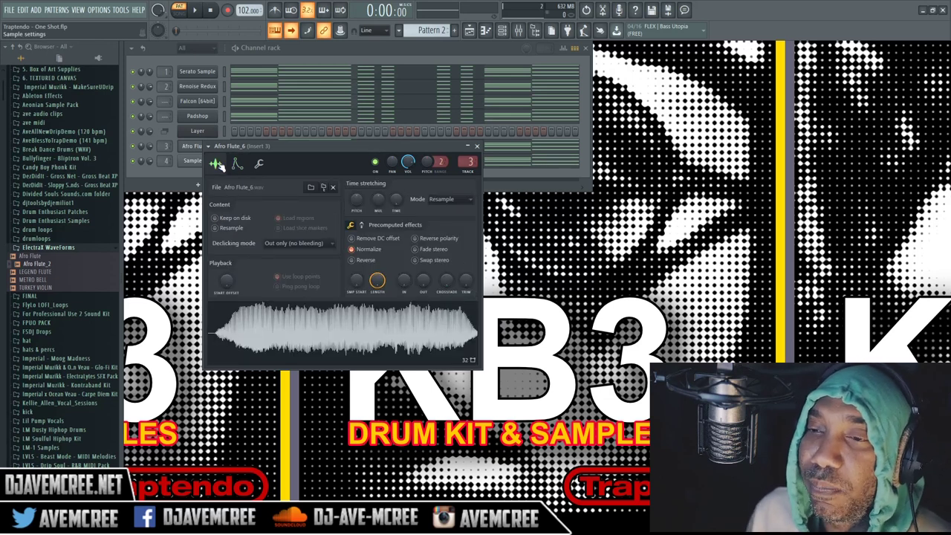
click(238, 165)
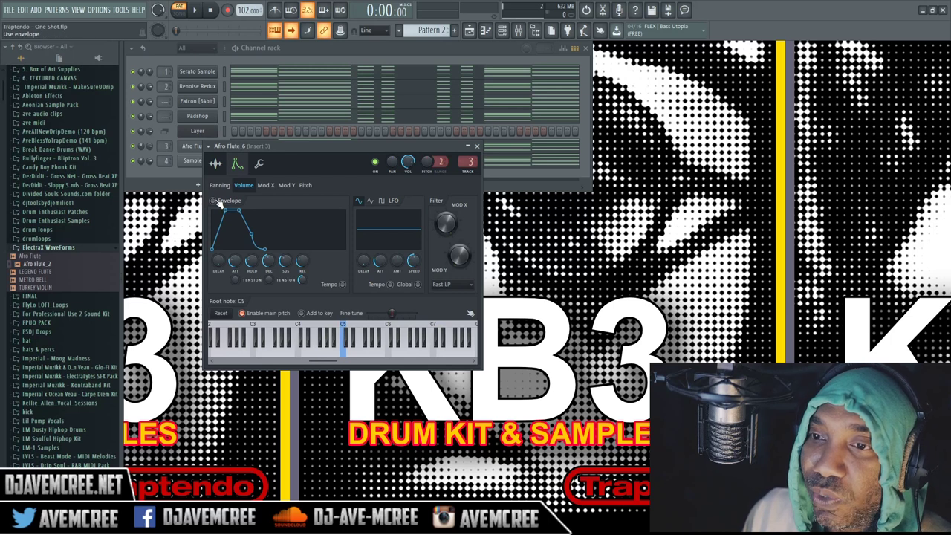
key(space)
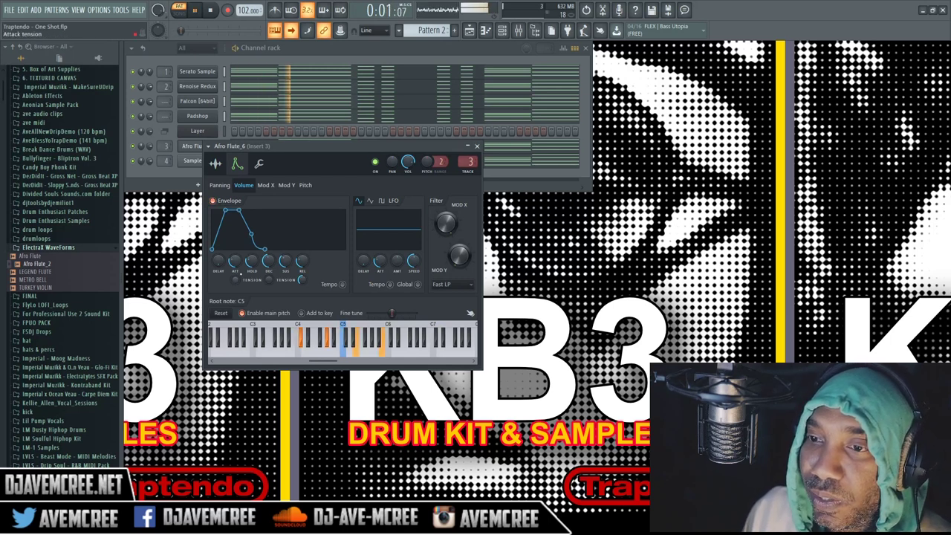
scroll(234, 261, down, 3)
key(space)
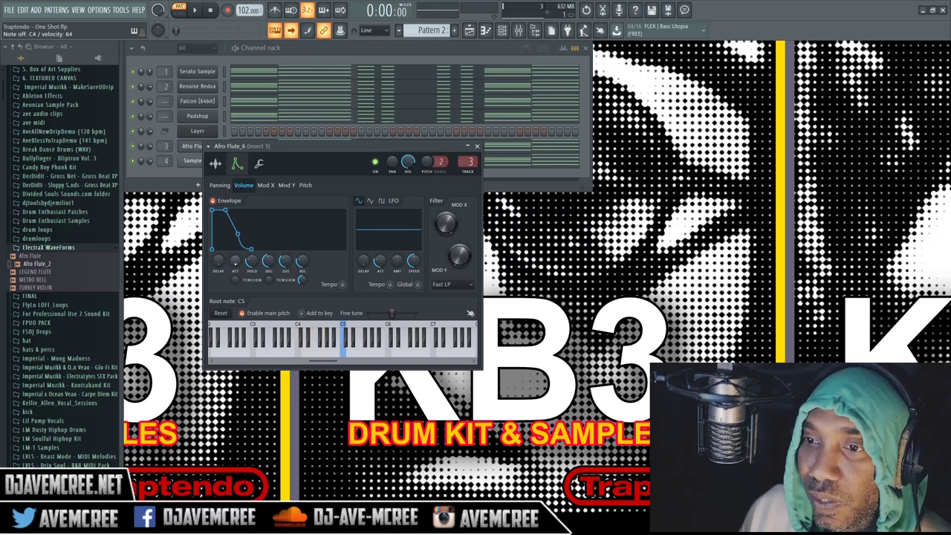
scroll(302, 260, down, 3)
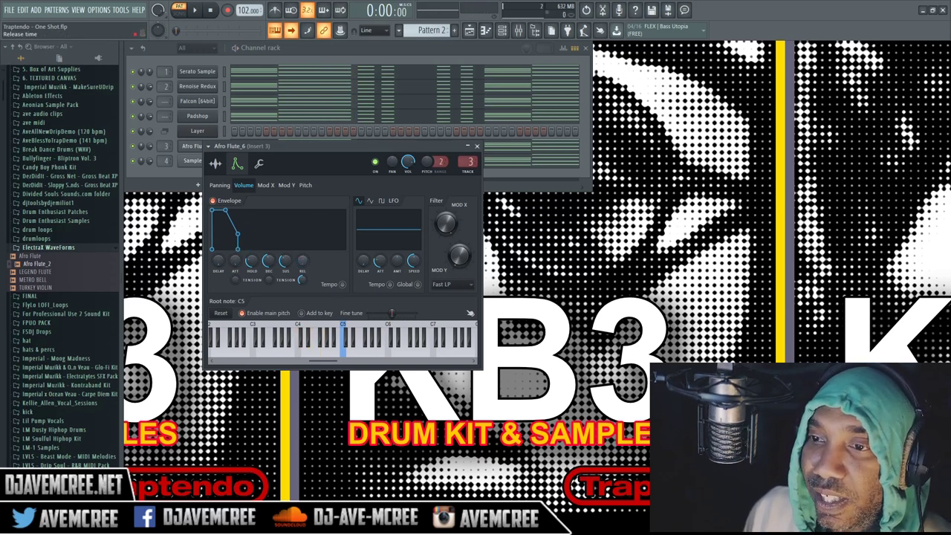
Audition the pattern and try the upward arpeggio direction on the flute channel before switching the arpeggiator off
click(217, 167)
click(259, 164)
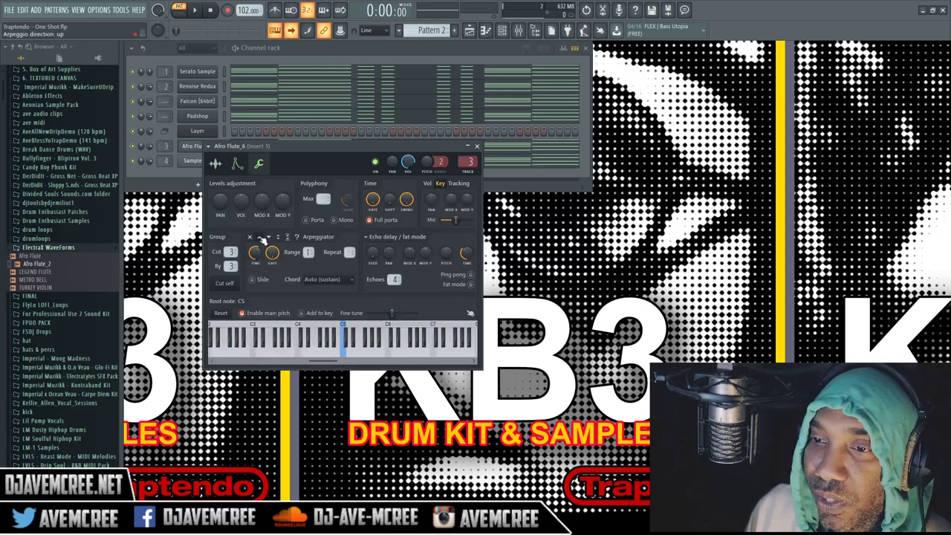
key(space)
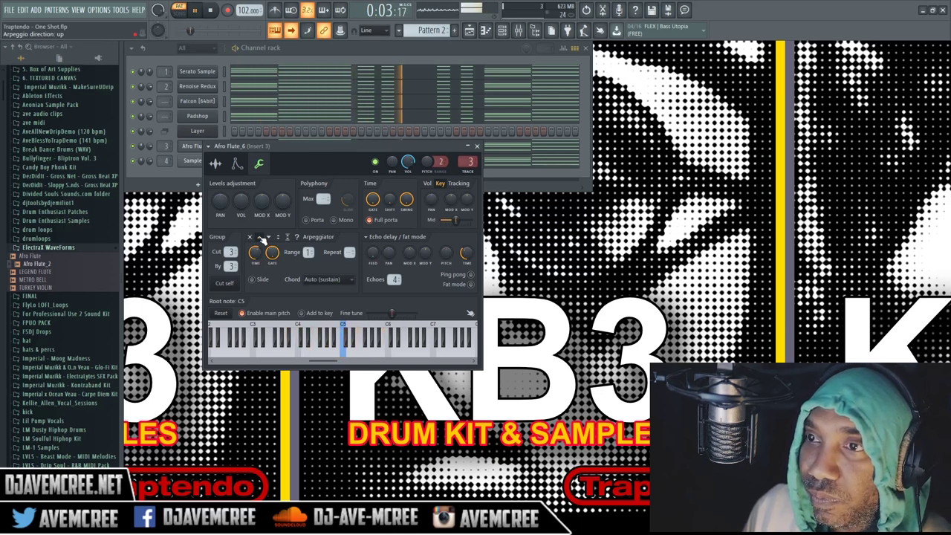
key(space)
click(259, 237)
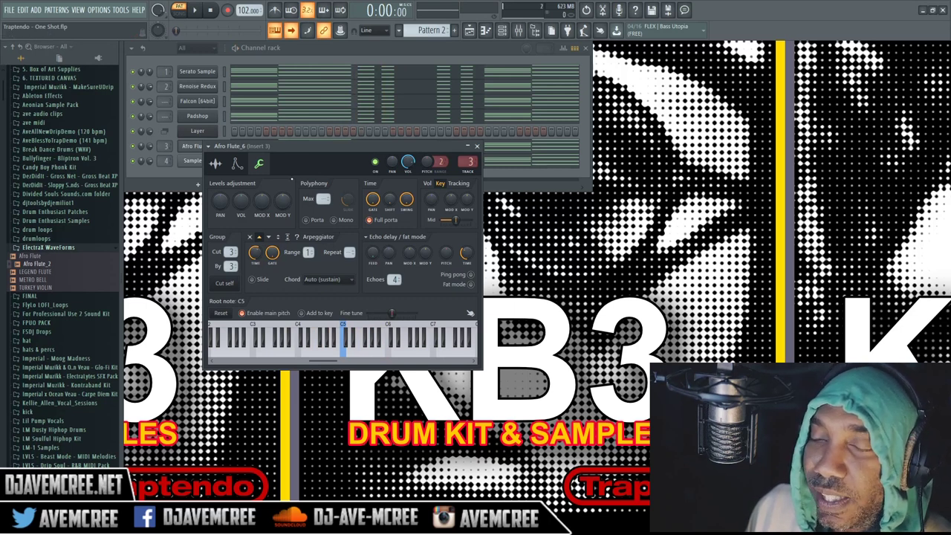
click(251, 238)
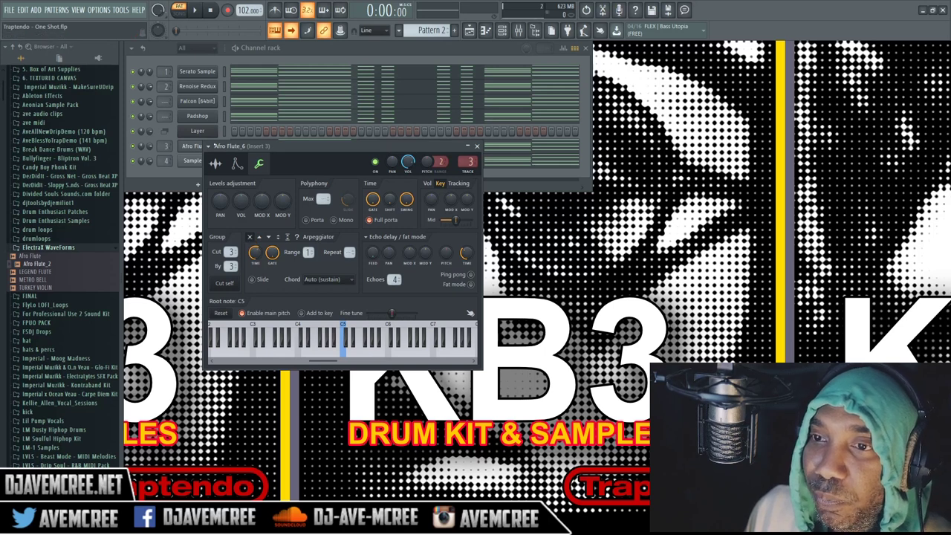
click(192, 160)
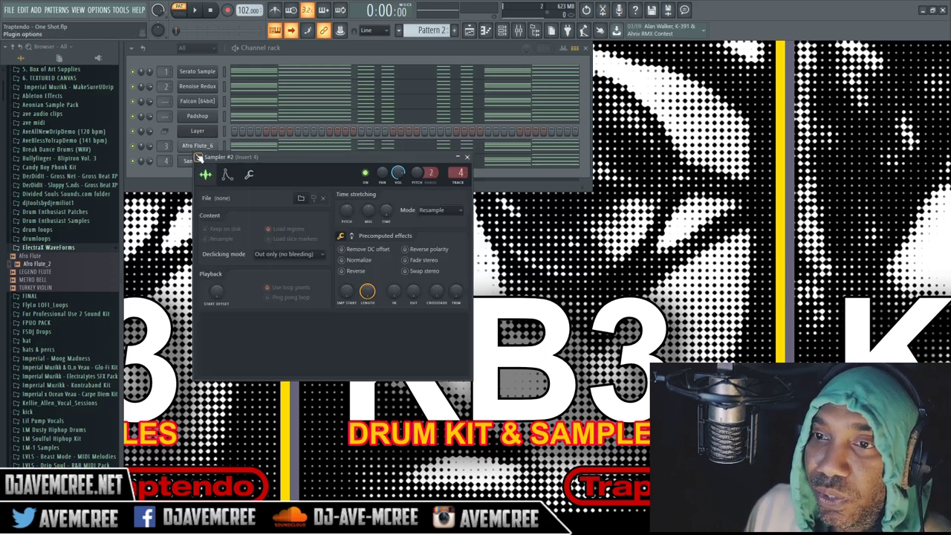
click(193, 160)
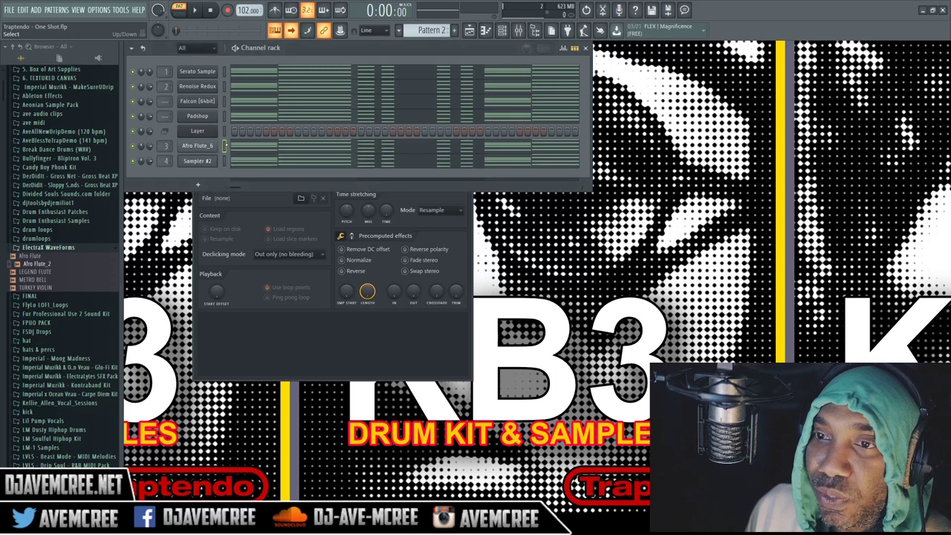
click(223, 131)
right_click(201, 130)
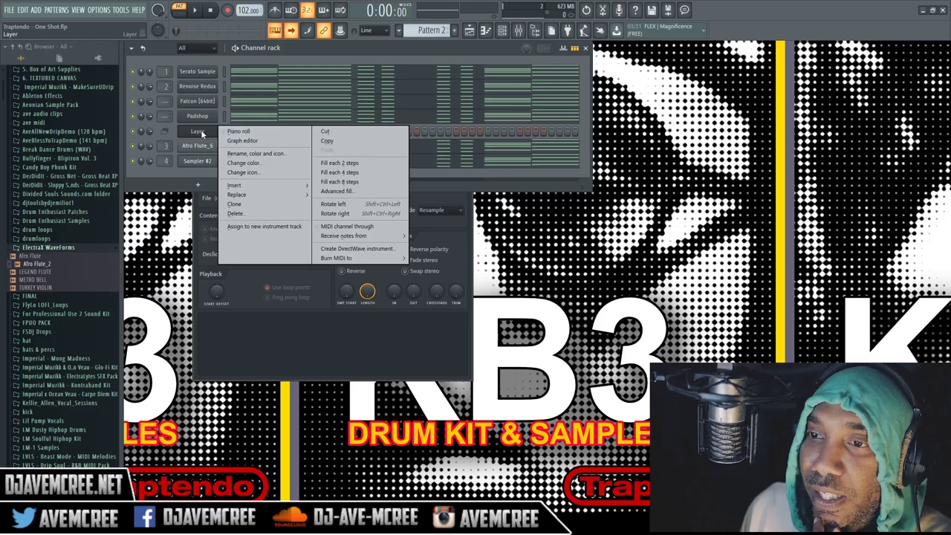
mouse_move(305, 197)
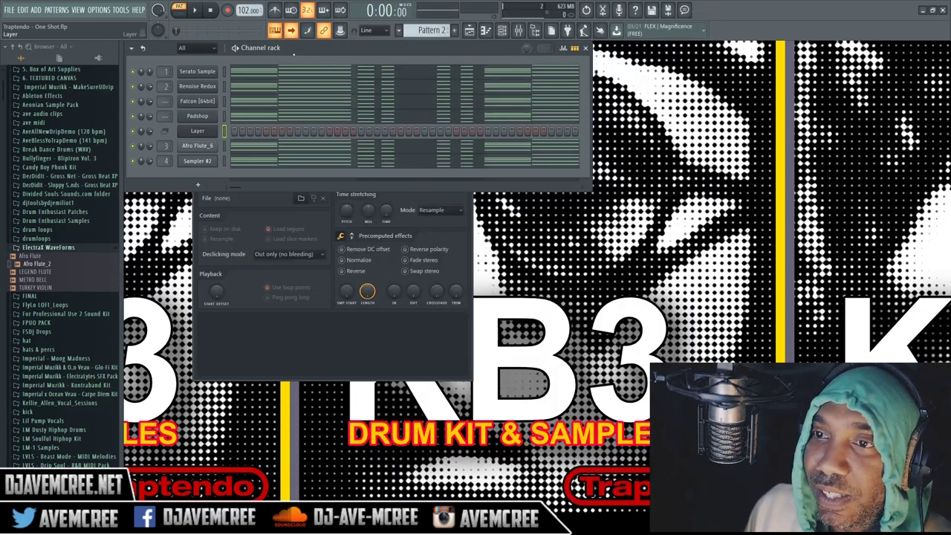
click(279, 55)
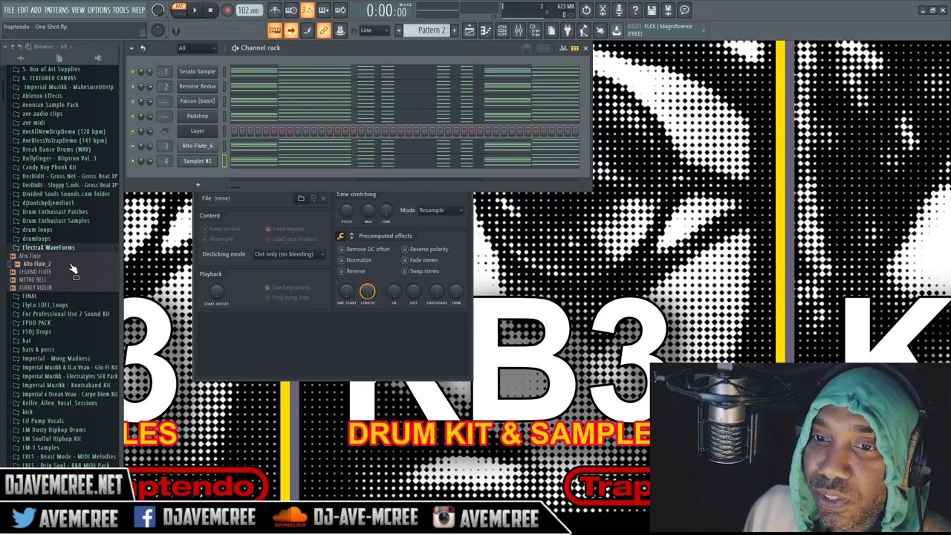
Load the LEGEND FLUTE sample from the ElectraX WaveForms folder into the Sampler #2 channel
click(202, 163)
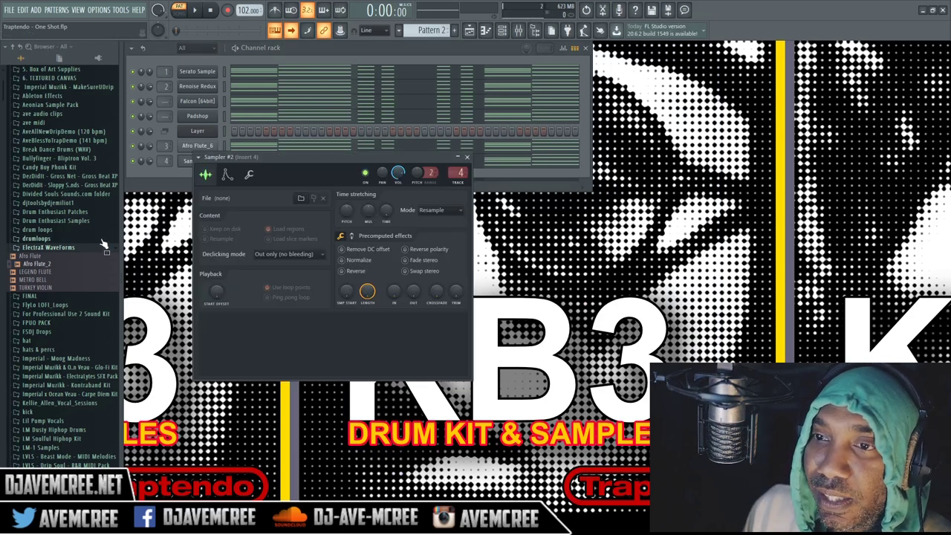
drag(41, 273, 294, 340)
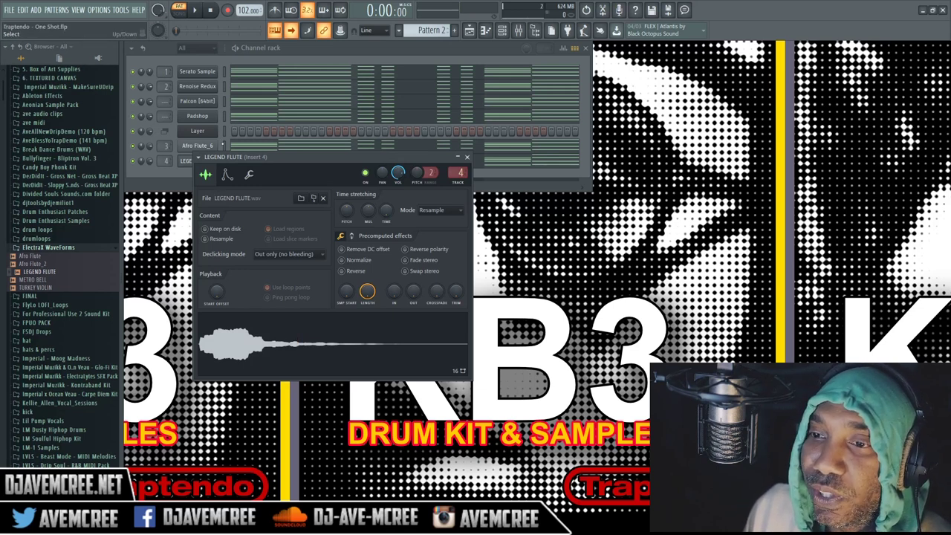
key(Escape)
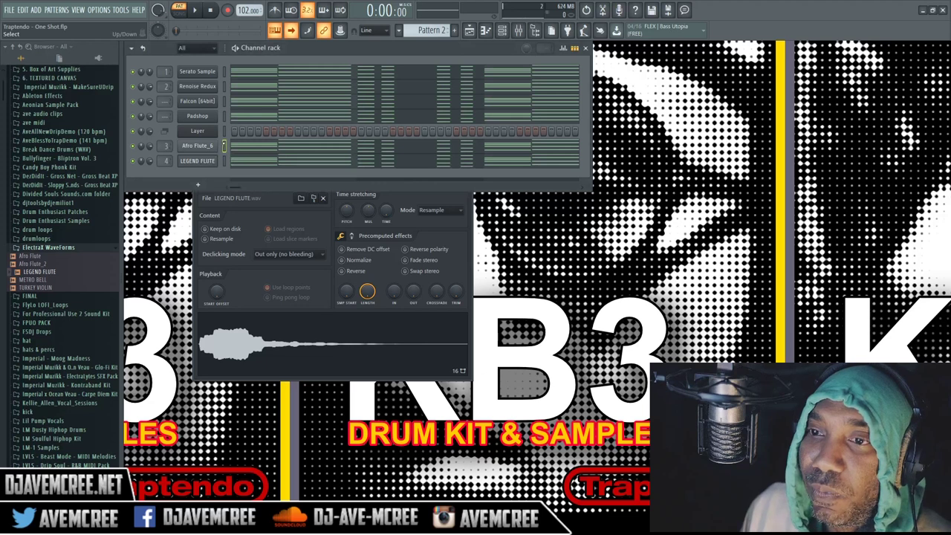
Audition the pattern and link the Afro Flute_6 and LEGEND FLUTE channels as children of the Layer channel
click(203, 12)
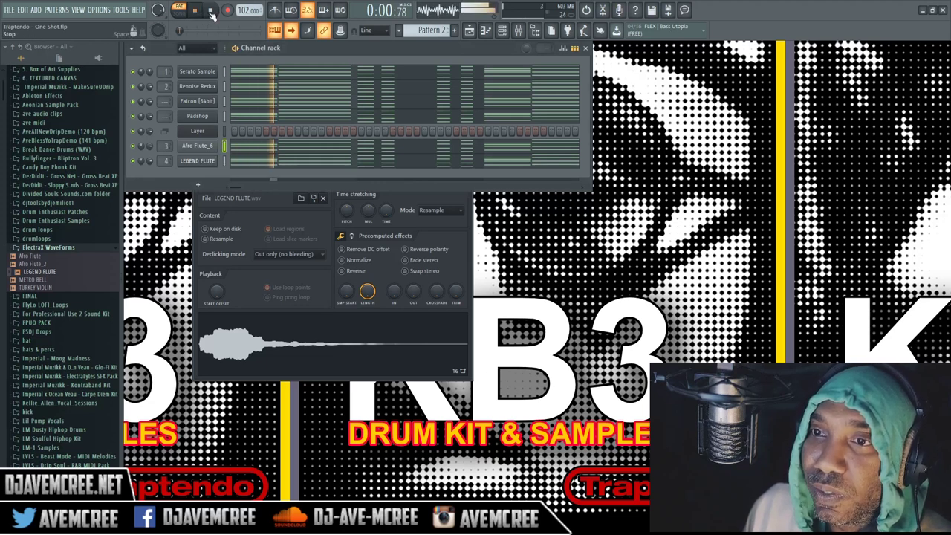
click(211, 12)
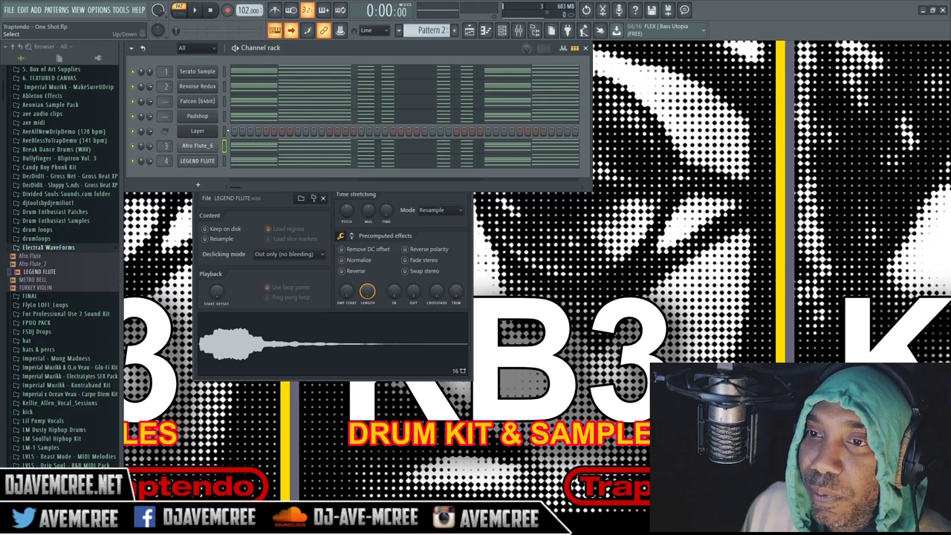
click(199, 131)
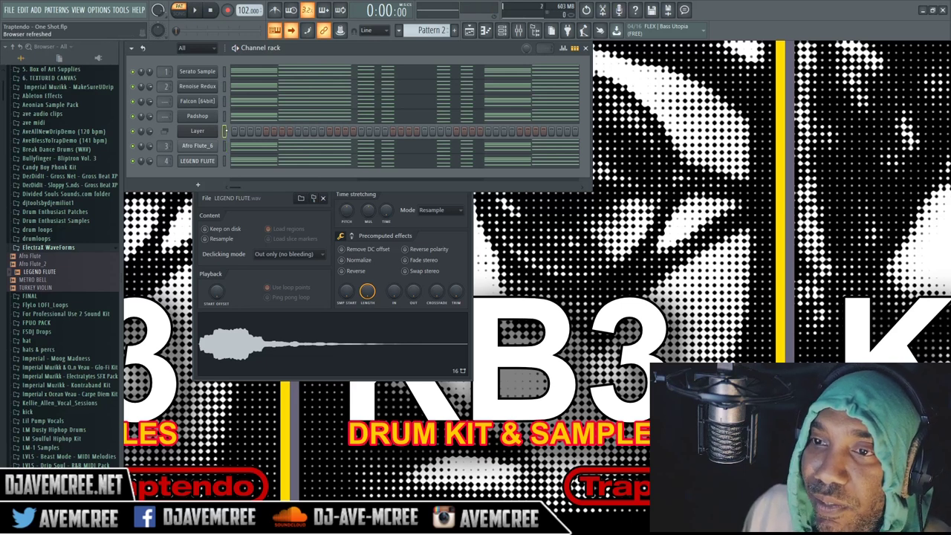
click(199, 133)
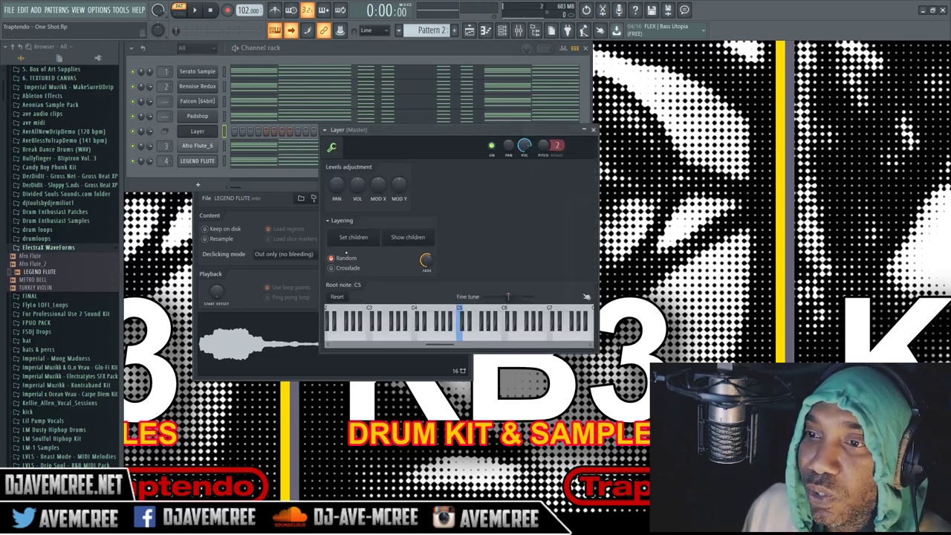
click(346, 238)
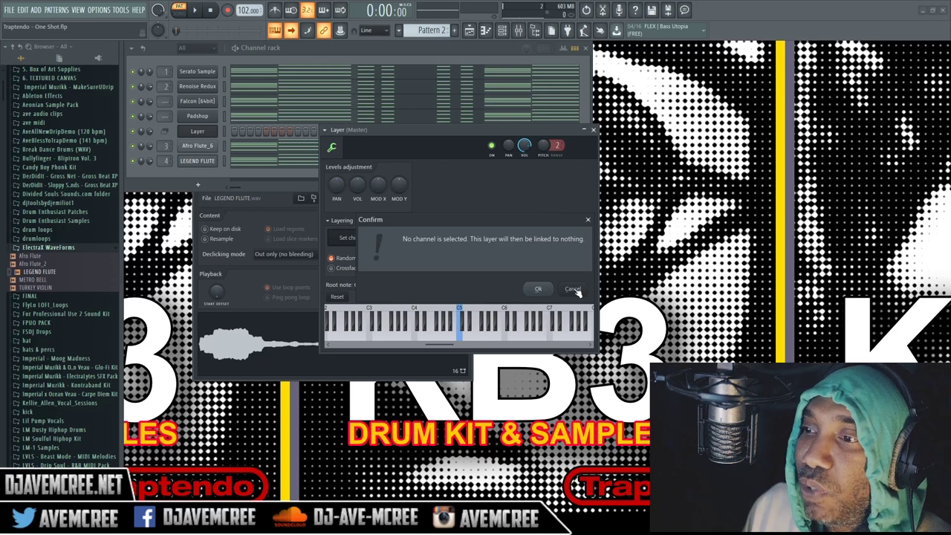
click(582, 291)
click(223, 146)
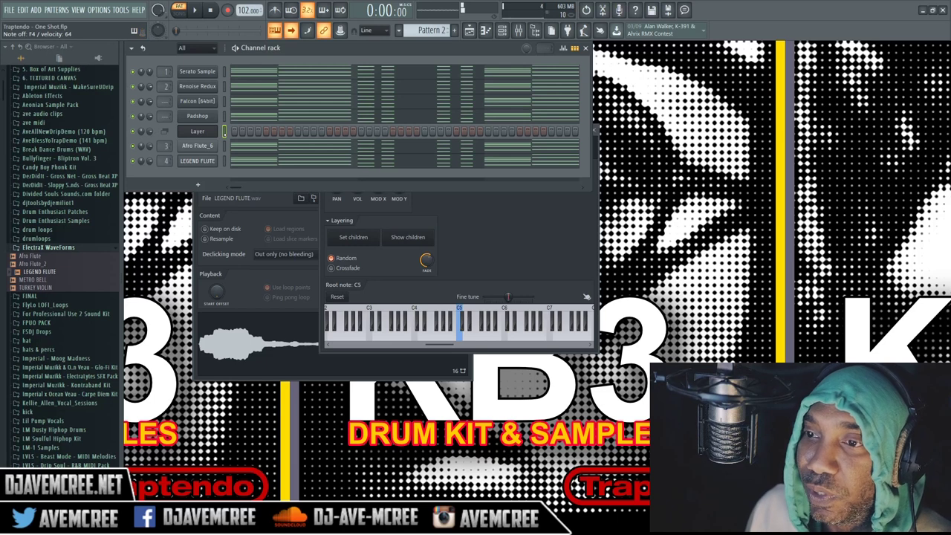
Try the Crossfade option on the Layer channel, switch back to Random, and show the layer's child channels
click(342, 260)
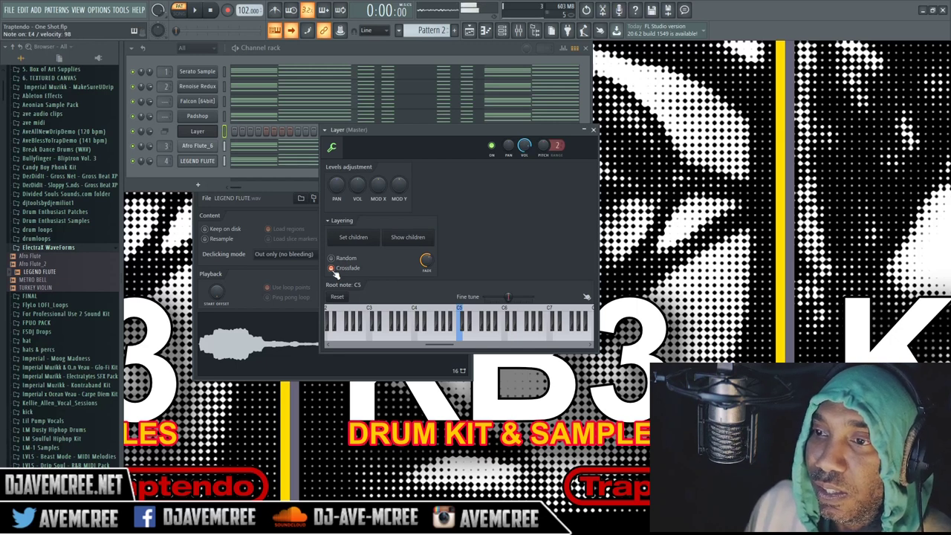
click(333, 258)
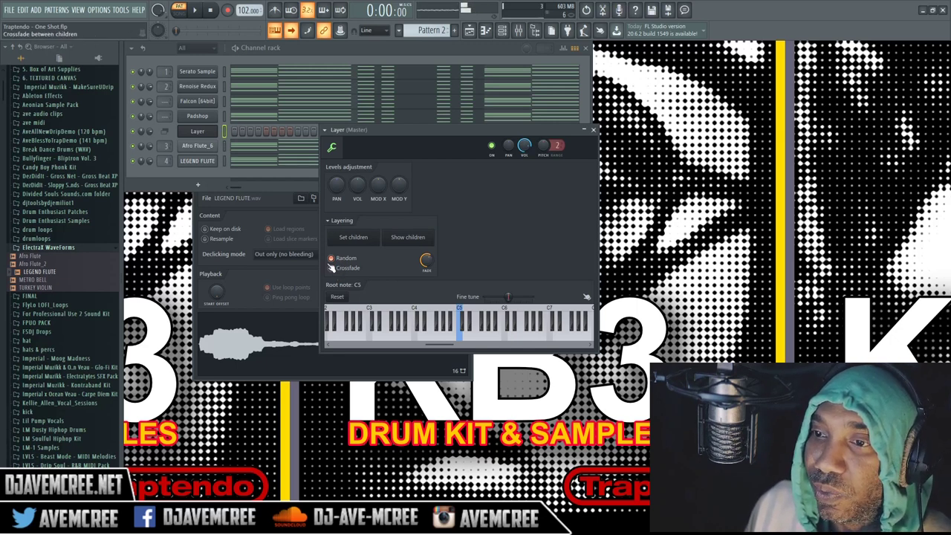
click(416, 238)
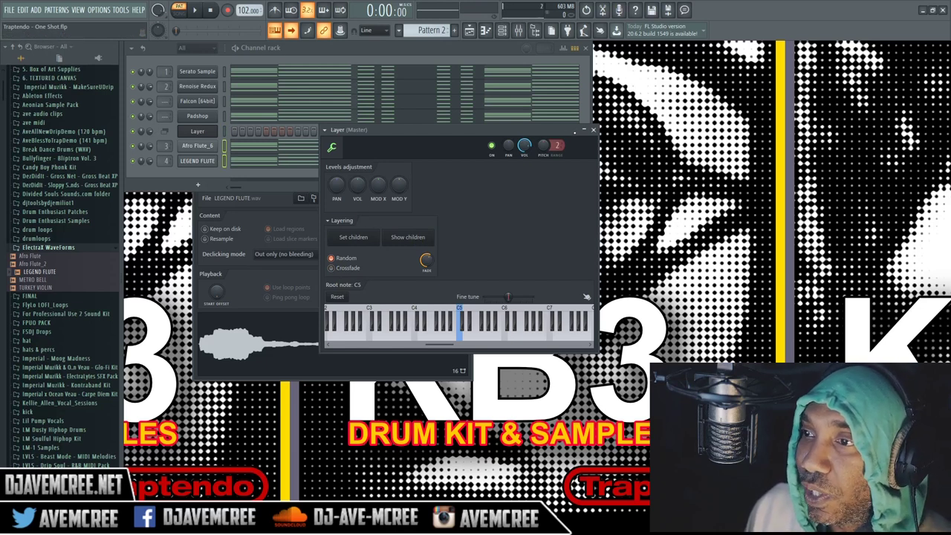
click(592, 130)
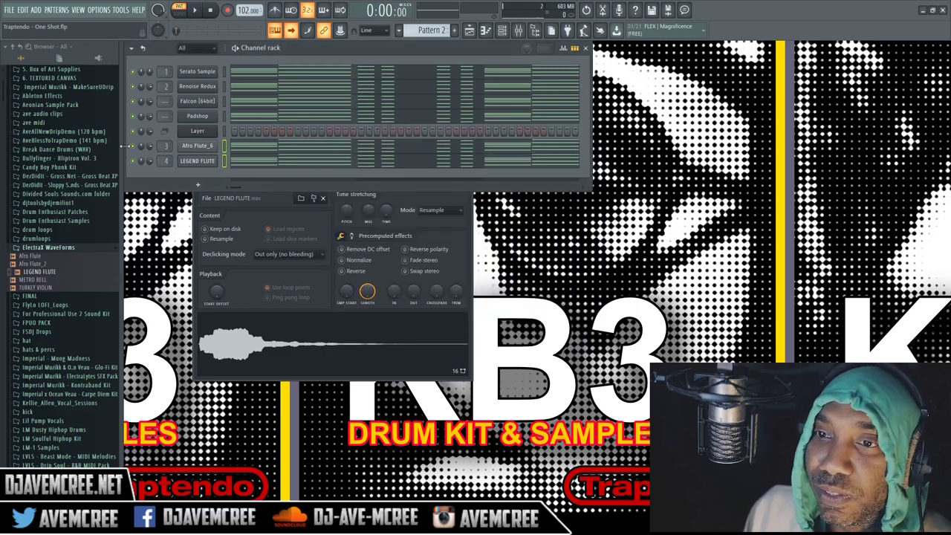
Mute the two flute sampler channels and load the Afro Flute_2 sample into the Serato Sample channel
drag(224, 71, 223, 86)
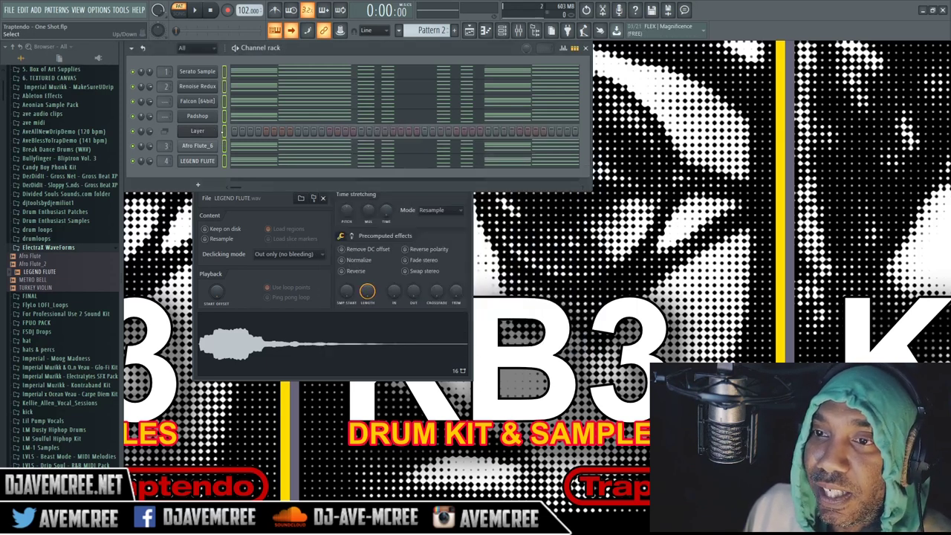
click(223, 72)
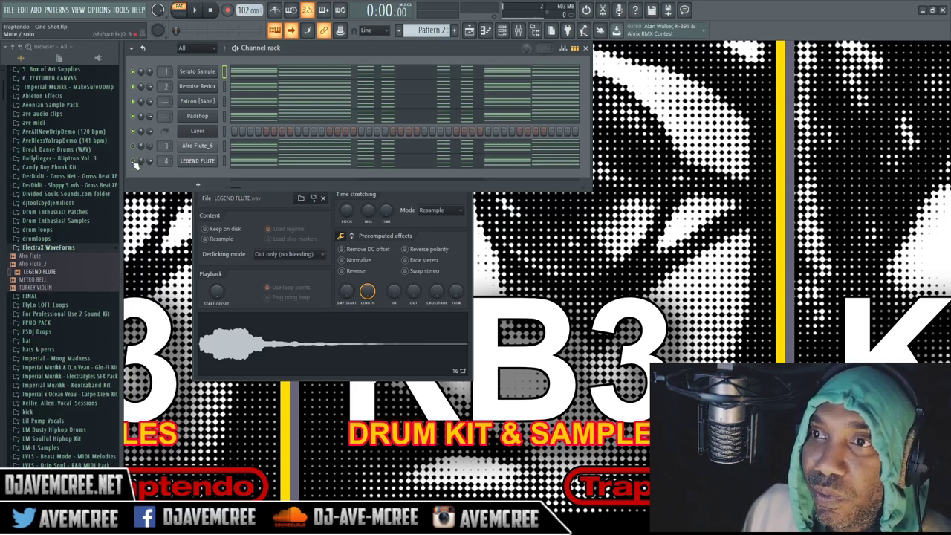
click(211, 72)
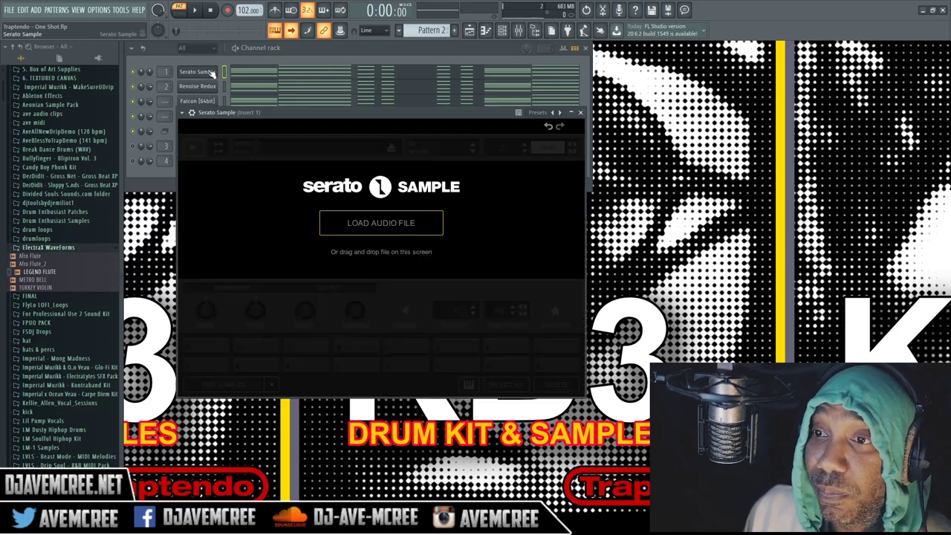
click(36, 265)
drag(38, 267, 355, 229)
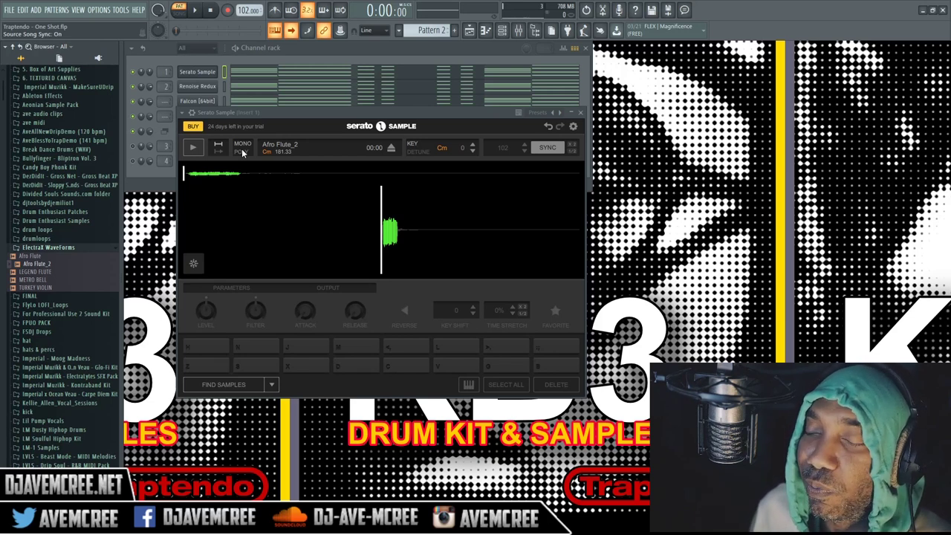
Assign the start of the flute to the C4 pad, switch to Poly with keyboard mode on, and audition the pattern
key(k)
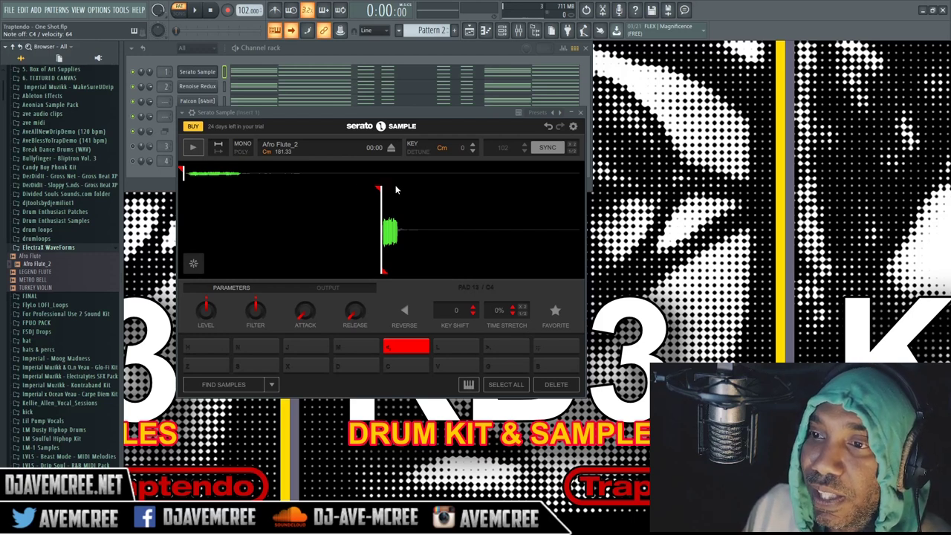
click(244, 151)
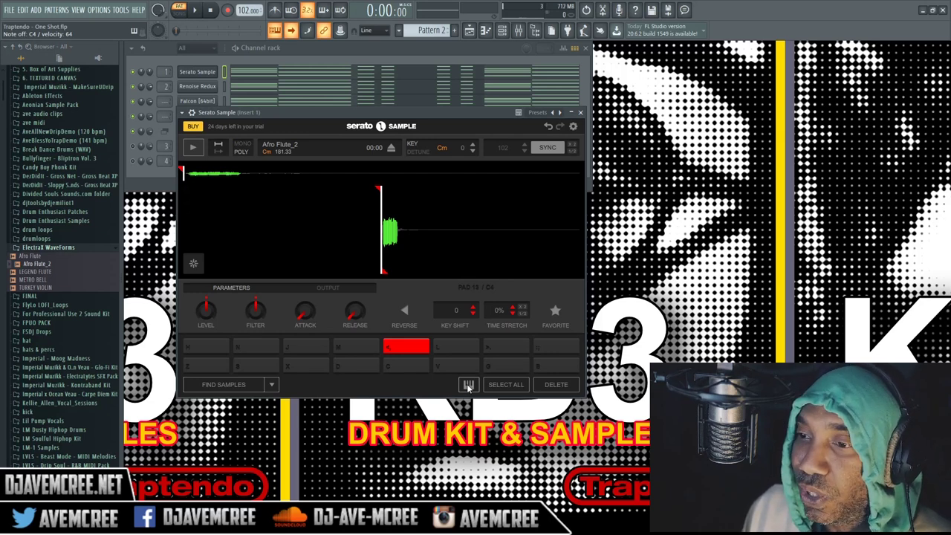
click(468, 385)
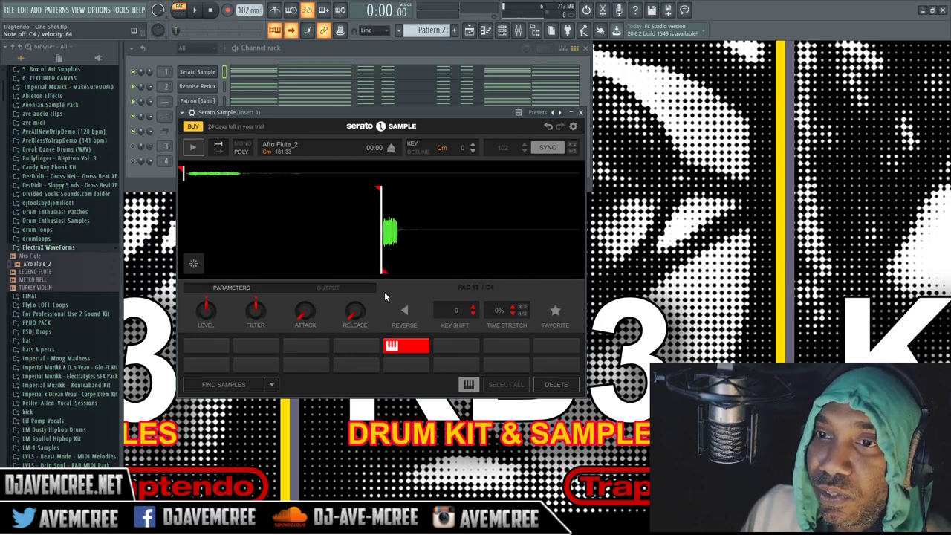
key(space)
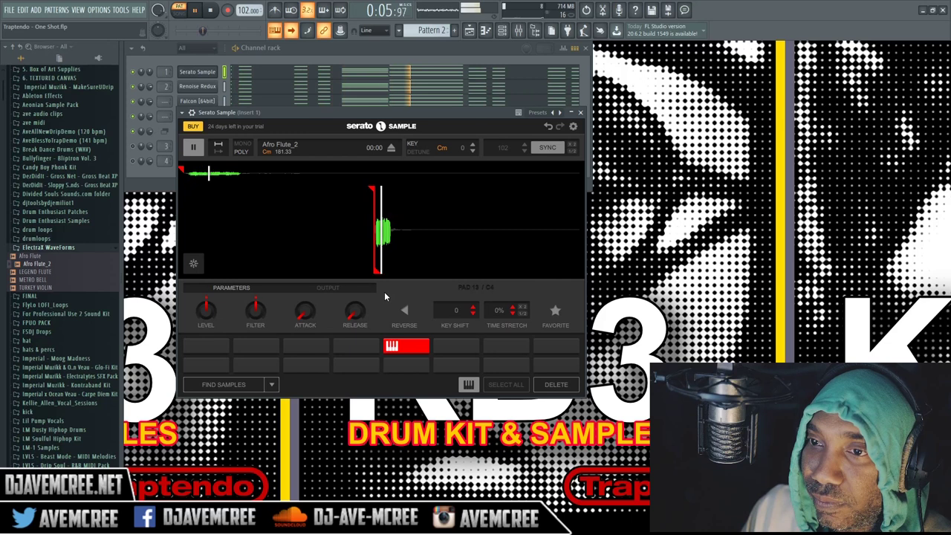
key(space)
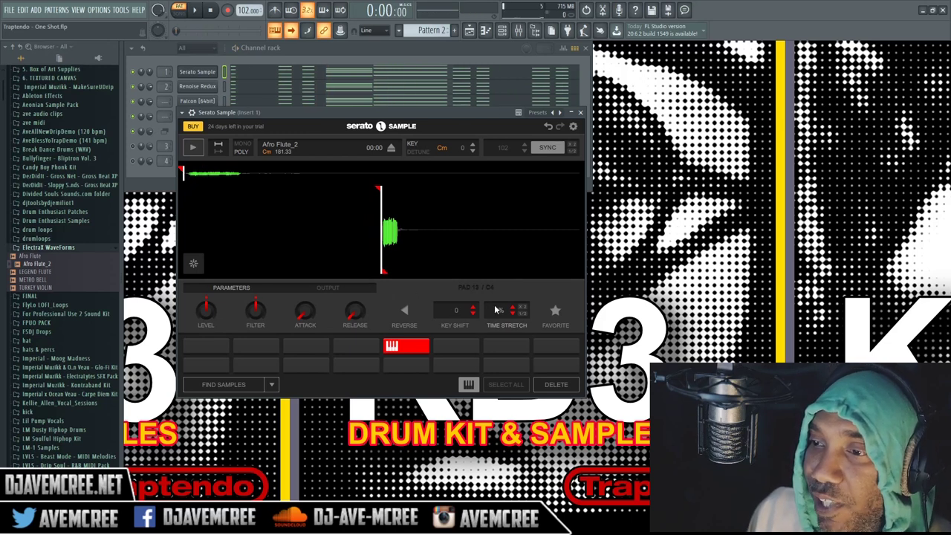
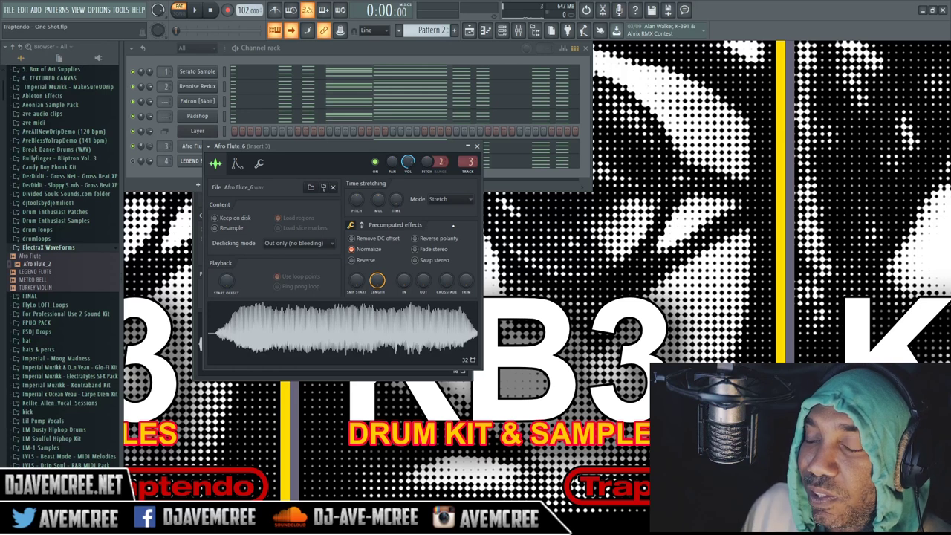
Close the Afro Flute_6 settings and set the Serato Sample pad's time stretch to -75%
click(476, 145)
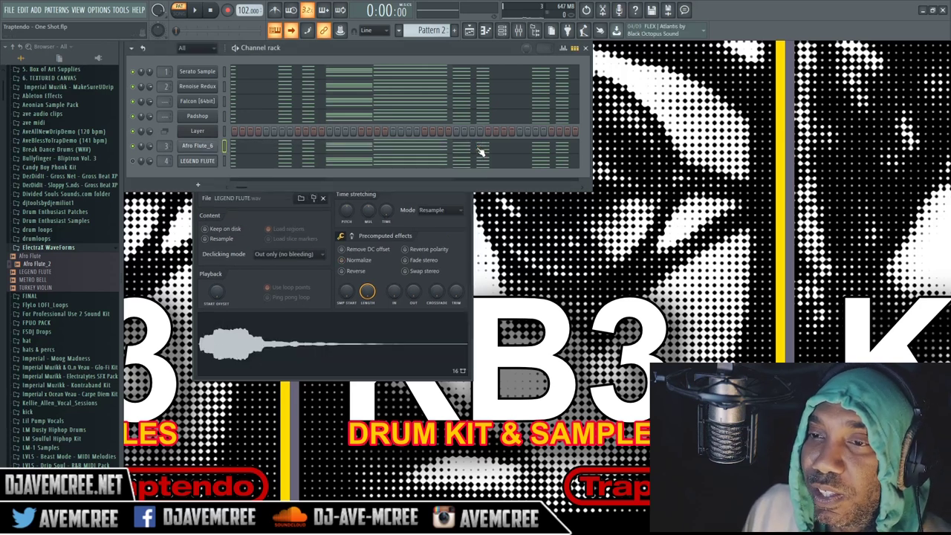
click(197, 71)
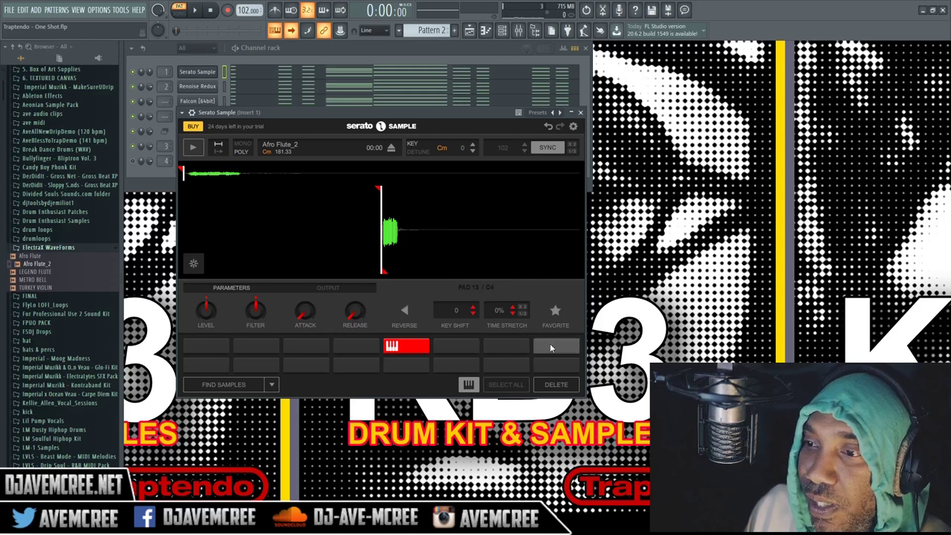
click(522, 317)
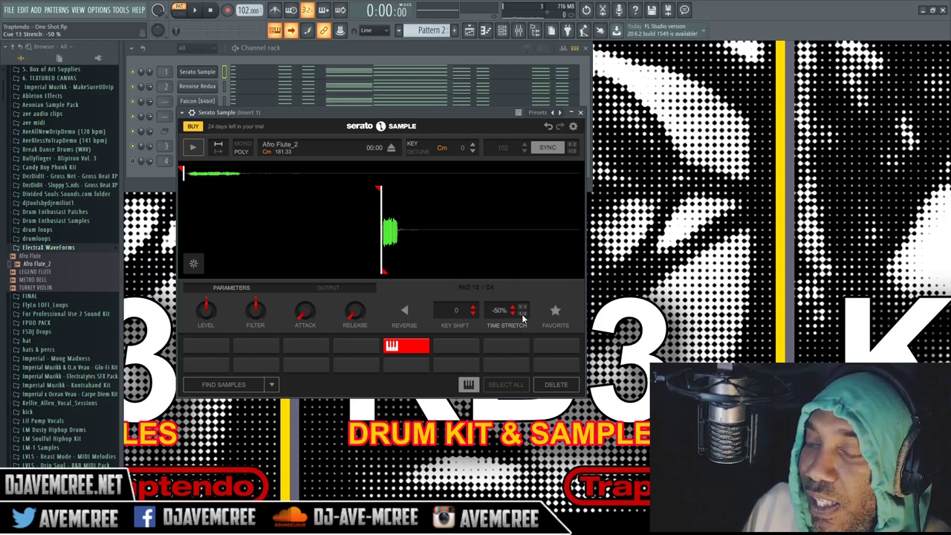
scroll(499, 313, down, 1)
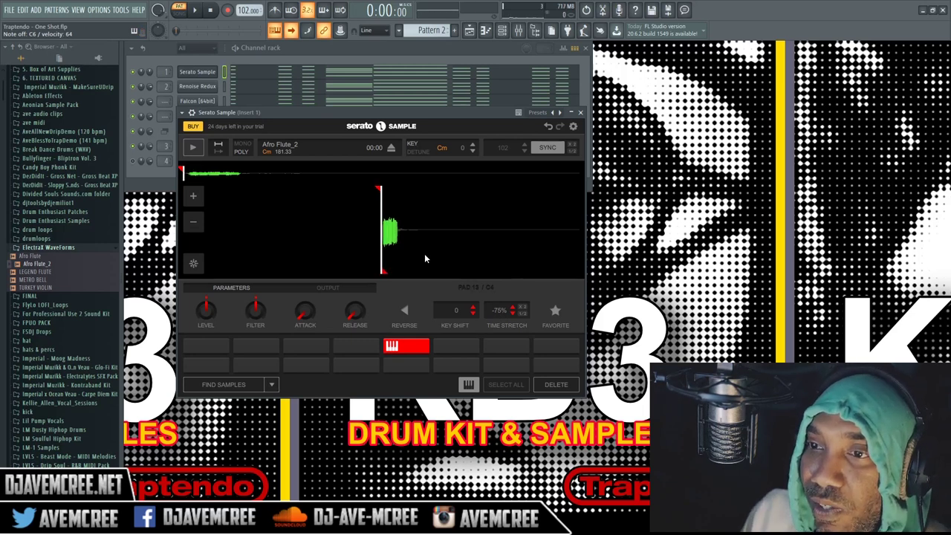
Play the pattern while muting the Afro Flute_6 channel and resetting the Serato Sample channel's volume to default
key(space)
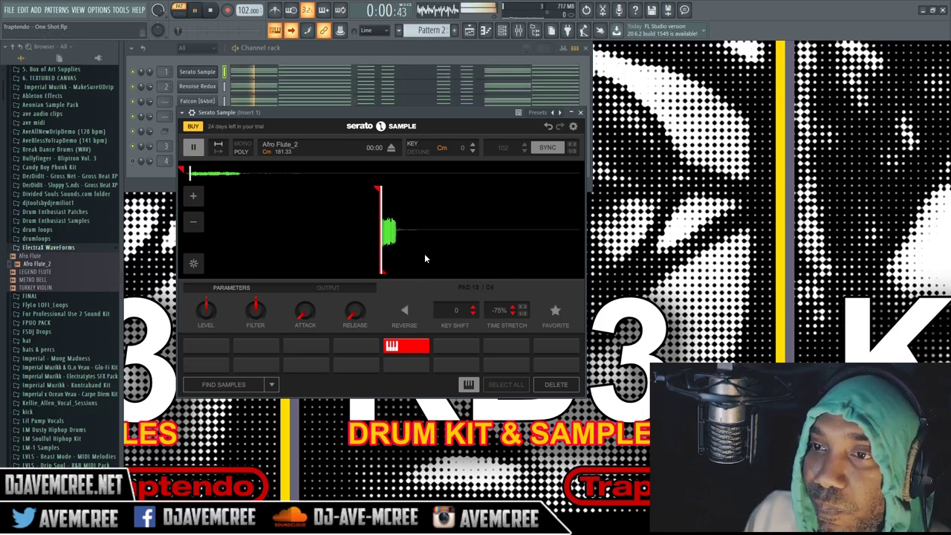
click(134, 151)
click(202, 72)
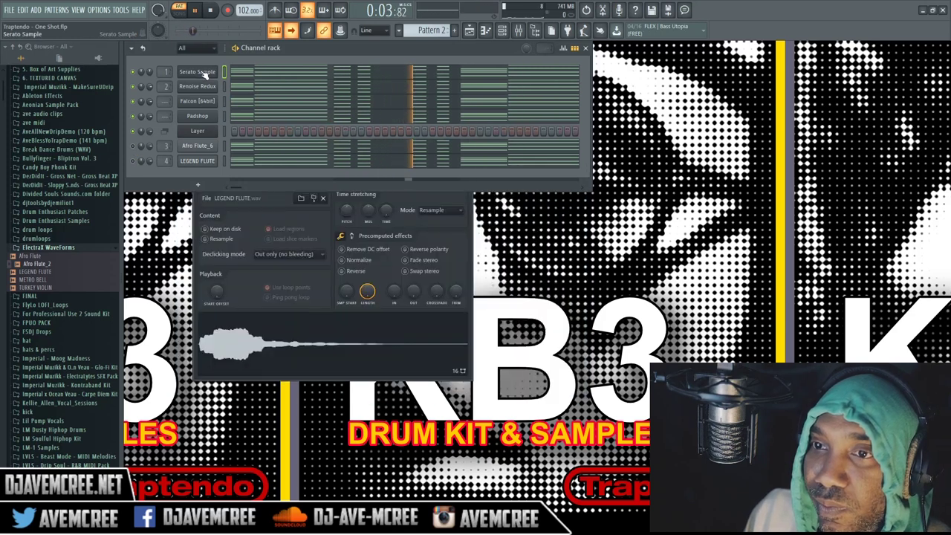
click(202, 72)
right_click(151, 74)
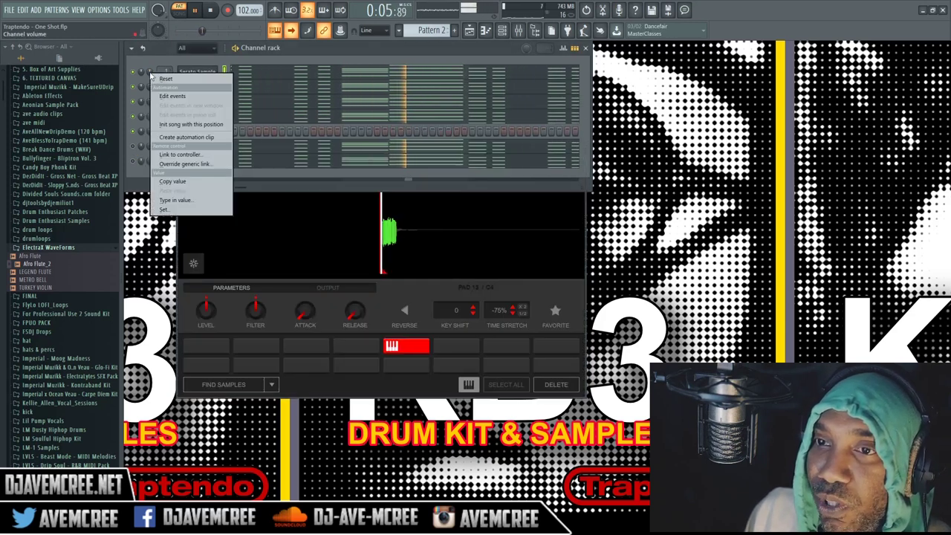
click(156, 78)
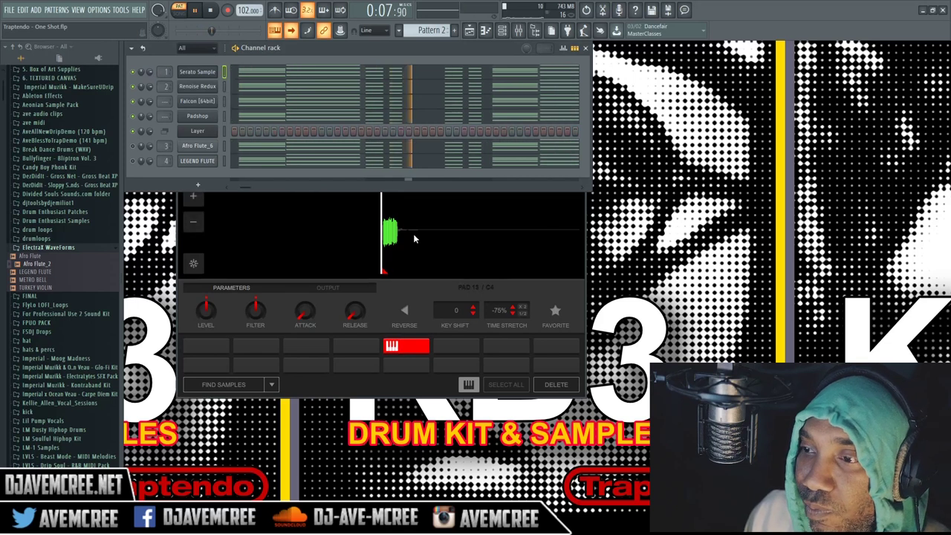
key(space)
Extend the C4 pad's end marker to the end of the flute's loud section and audition the pattern
click(413, 284)
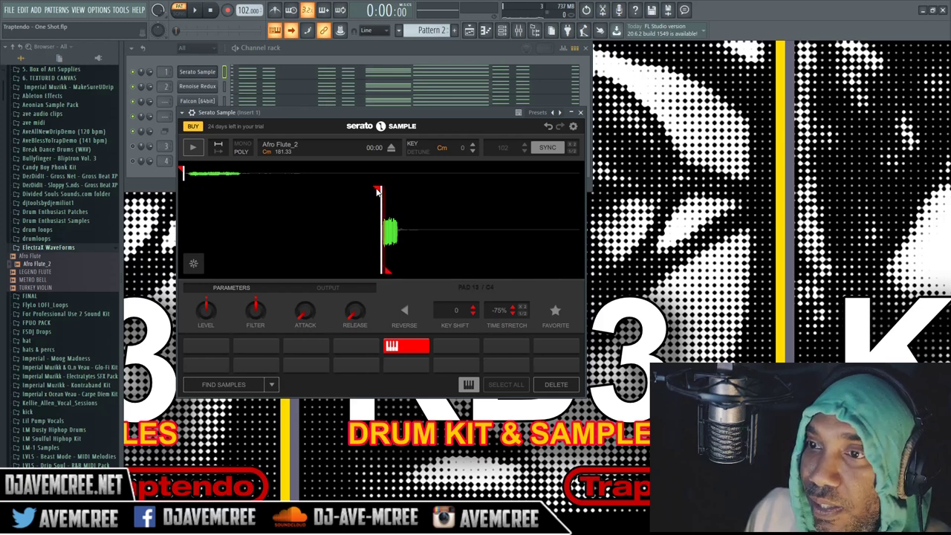
drag(389, 271, 399, 268)
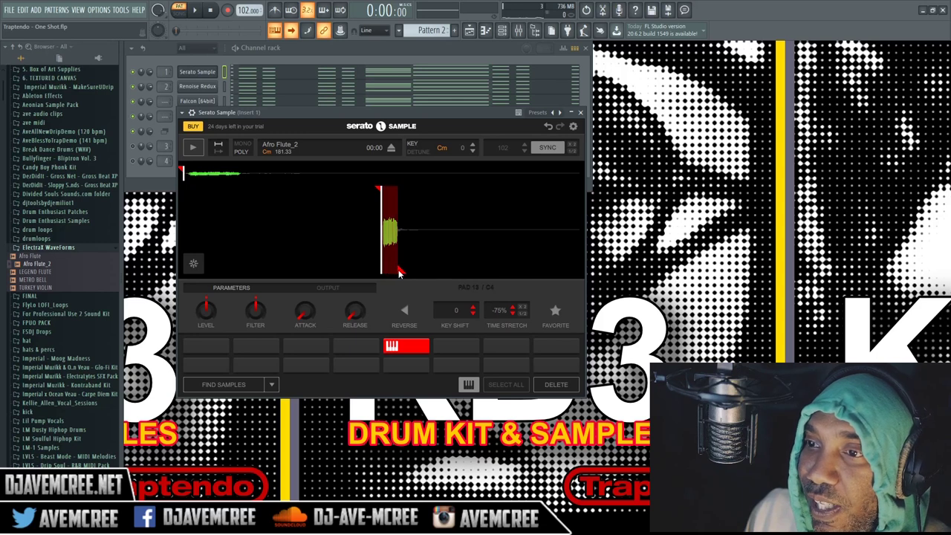
key(space)
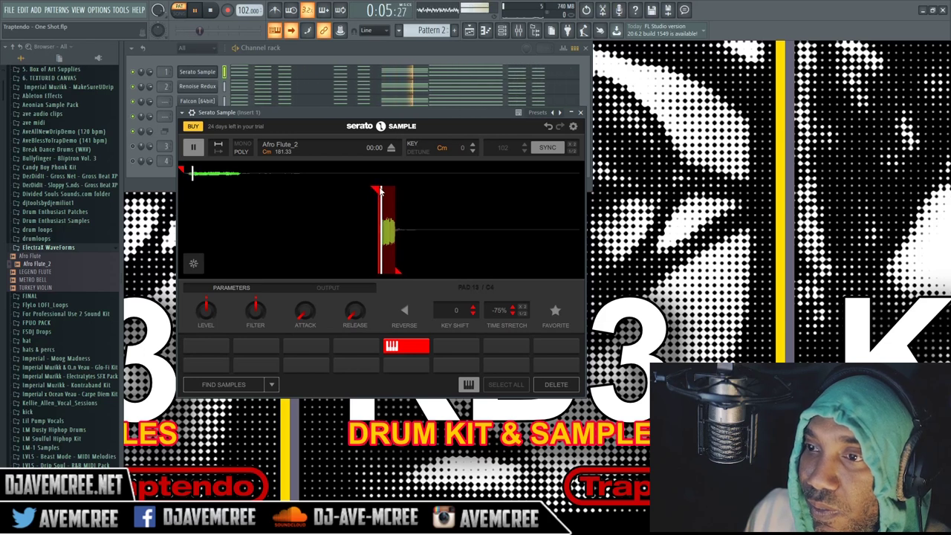
key(space)
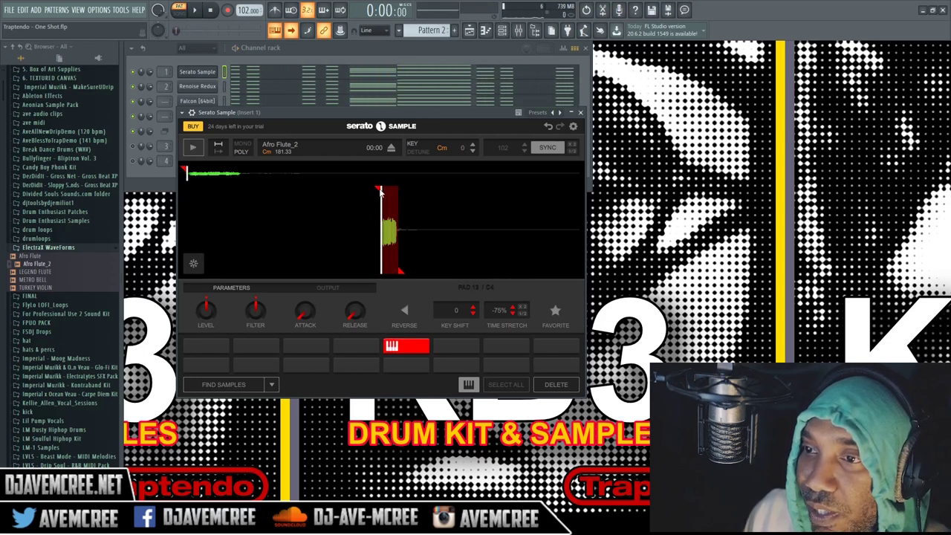
Shorten the pad region from its end, and try a later start point with the pattern before moving the start back to the sample's beginning
drag(379, 191, 384, 192)
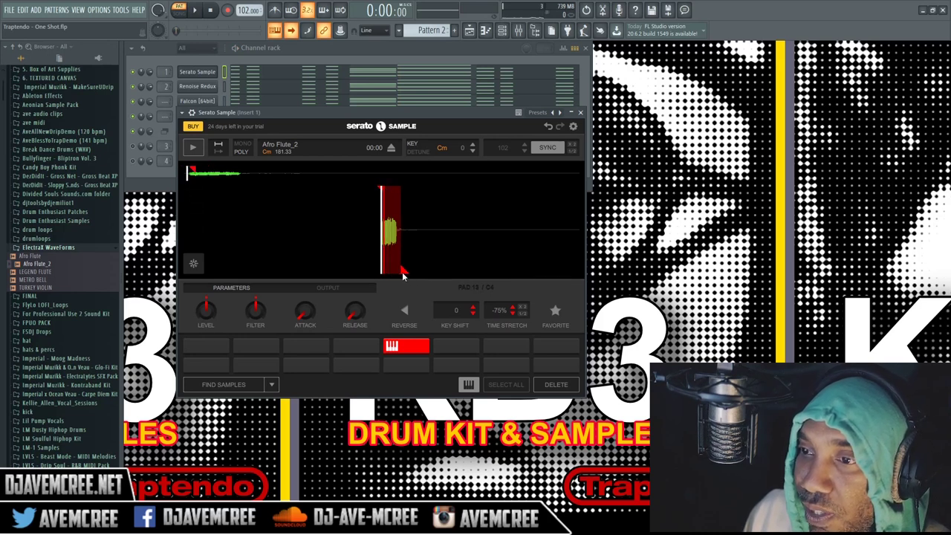
drag(402, 275, 396, 274)
key(space)
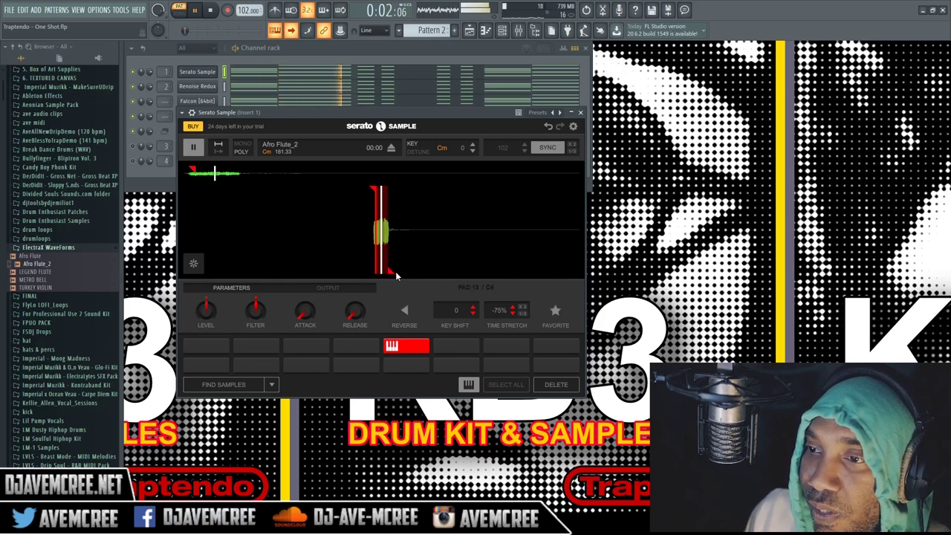
key(space)
drag(378, 193, 377, 194)
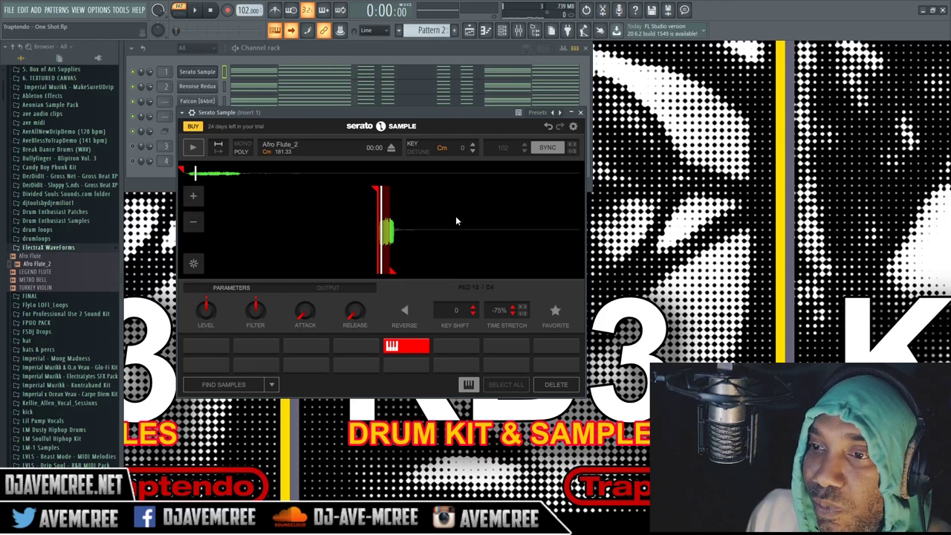
Move the C4 pad's start marker slightly into the flute's attack, turn on reverse and audition the pattern
click(196, 197)
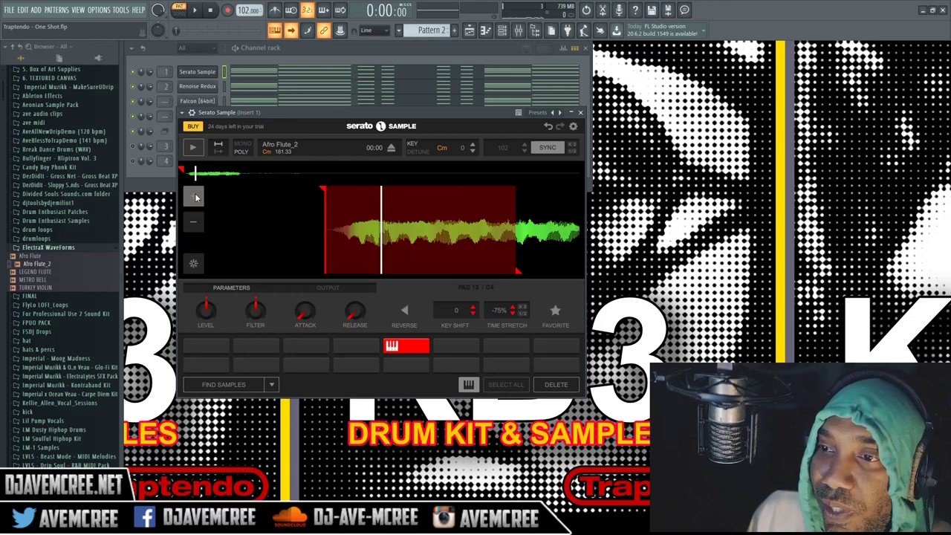
drag(265, 190, 379, 190)
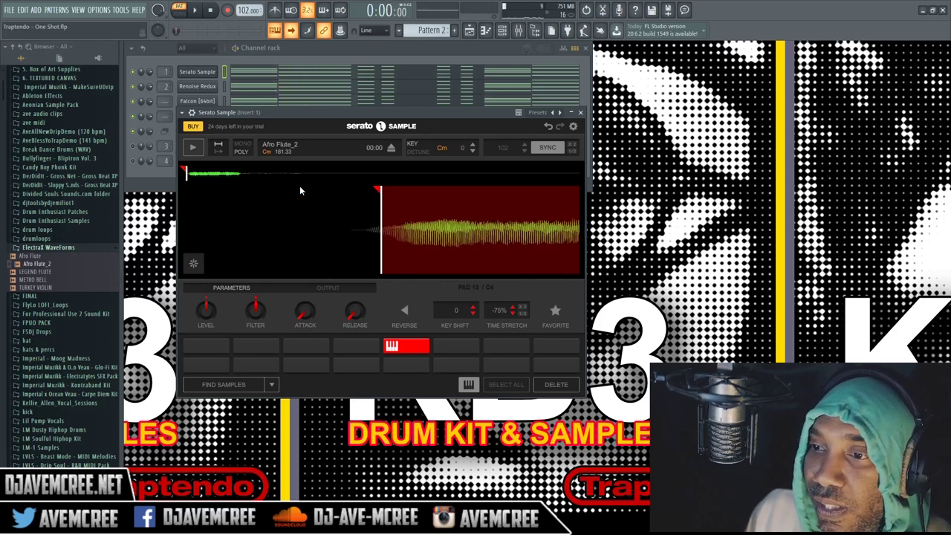
click(402, 308)
key(space)
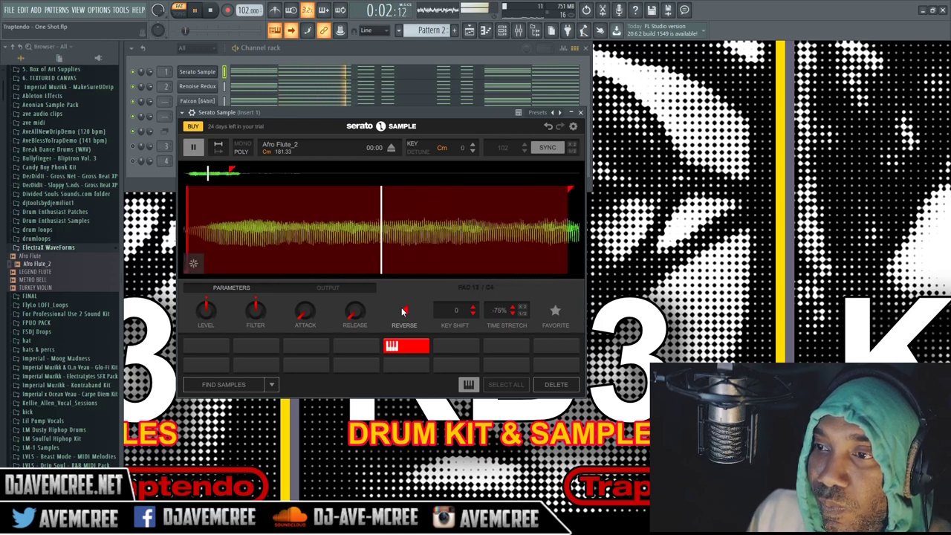
key(space)
Set the pad's attack to 84.5 ms and raise its release, auditioning the pattern after each change
drag(305, 311, 304, 322)
key(space)
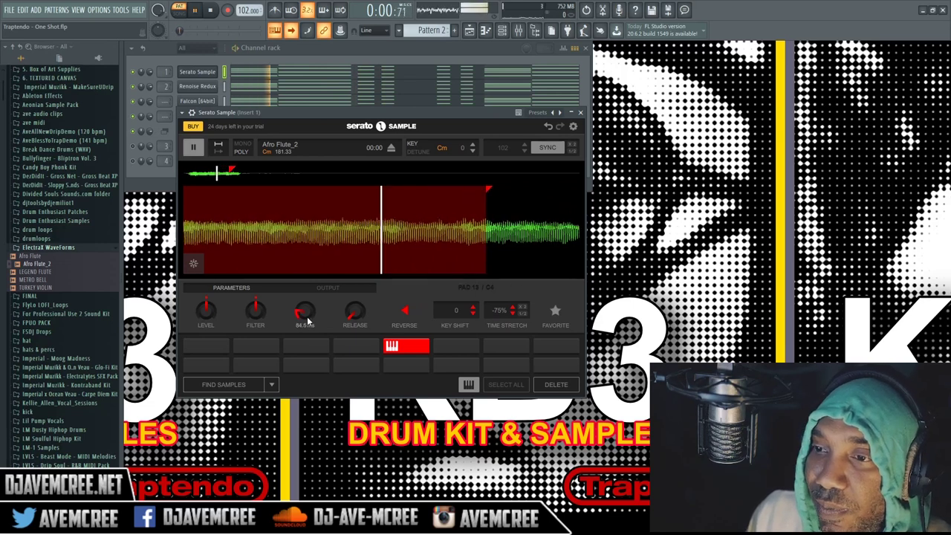
key(space)
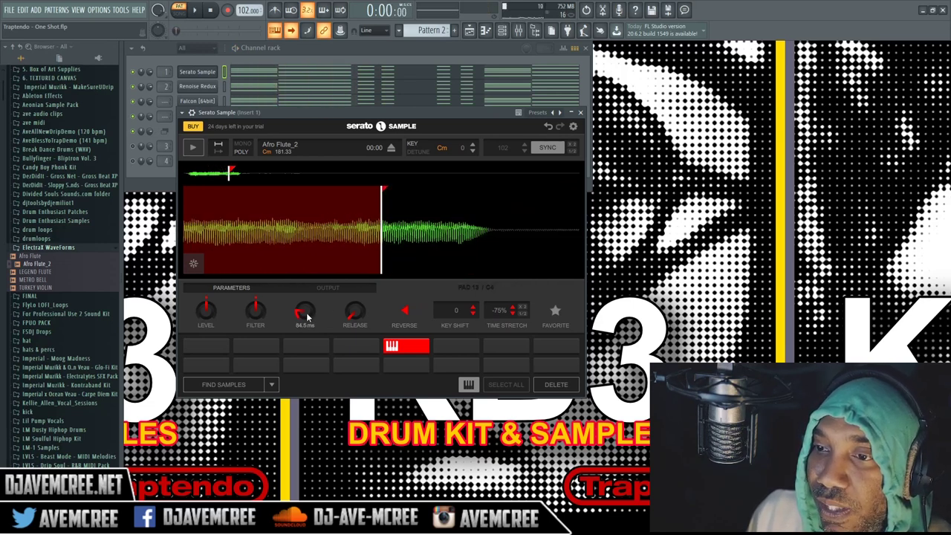
scroll(351, 320, up, 5)
key(space)
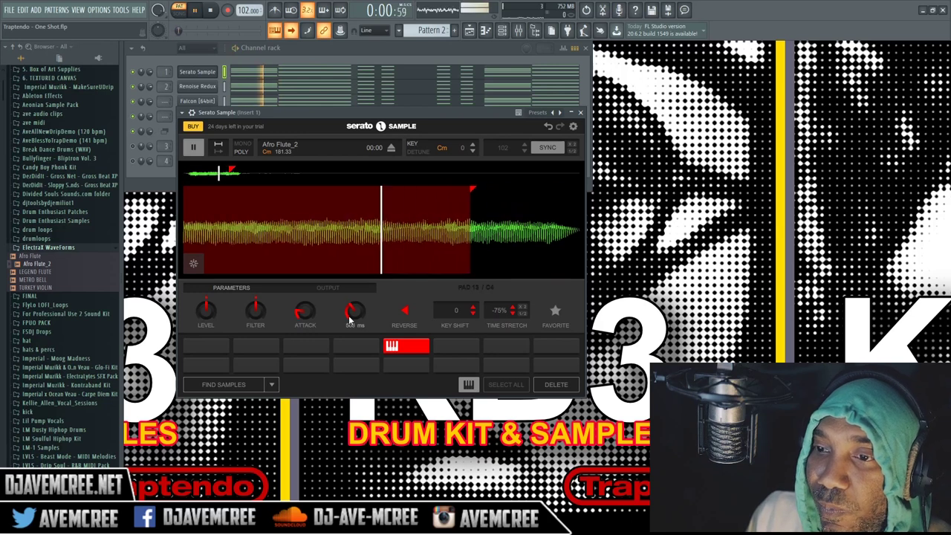
key(space)
Sweep the pad's filter in both directions while the pattern plays, leaving it at 258 Hz
scroll(256, 311, up, 3)
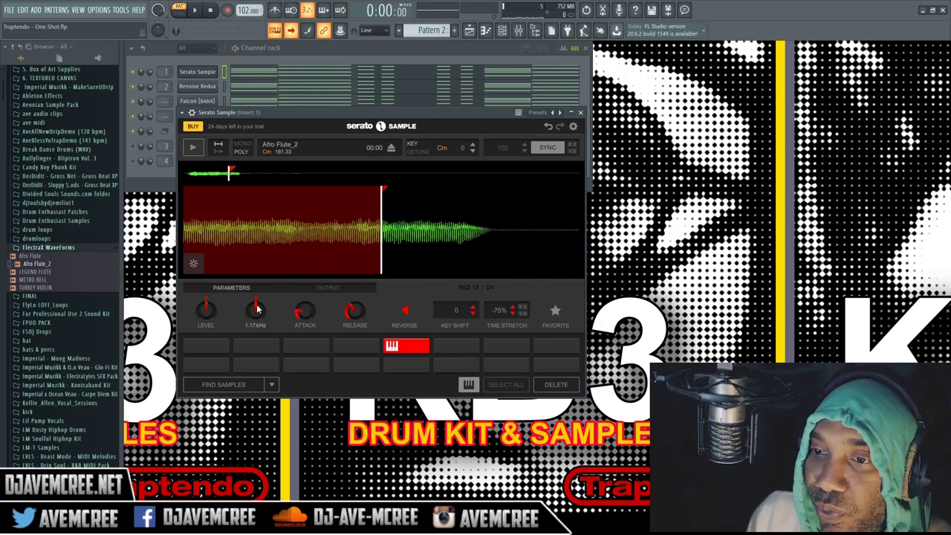
scroll(256, 311, down, 5)
key(space)
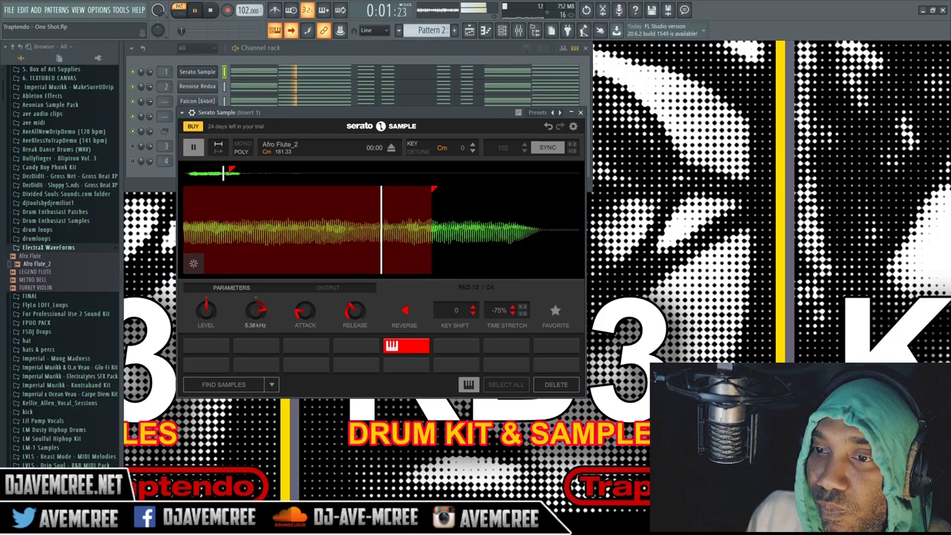
scroll(255, 310, up, 2)
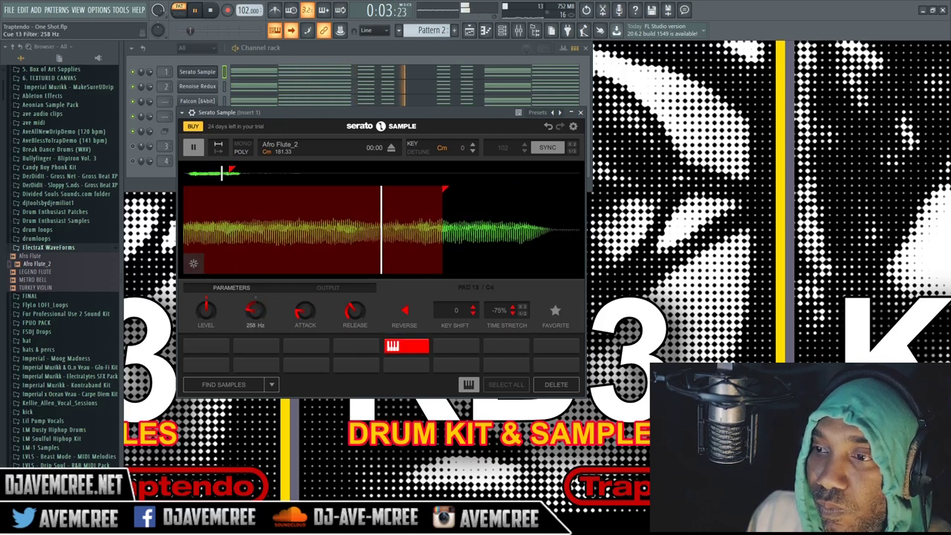
key(space)
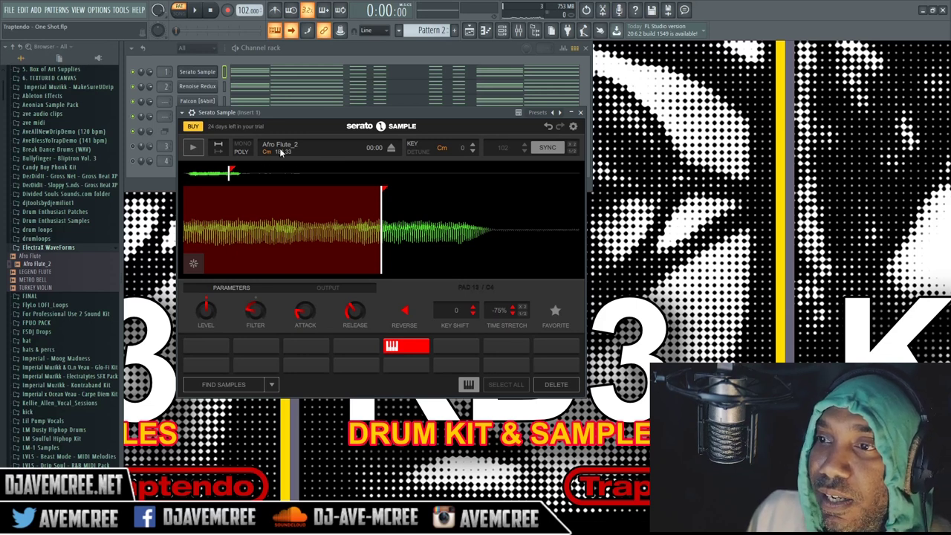
Raise the Serato Sample key by one semitone to C#m and audition the pattern
click(473, 146)
key(space)
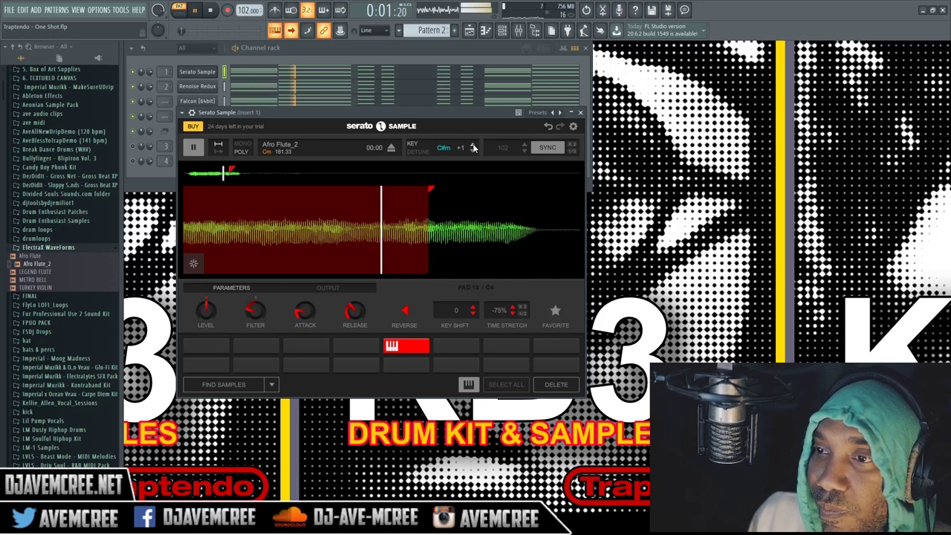
key(space)
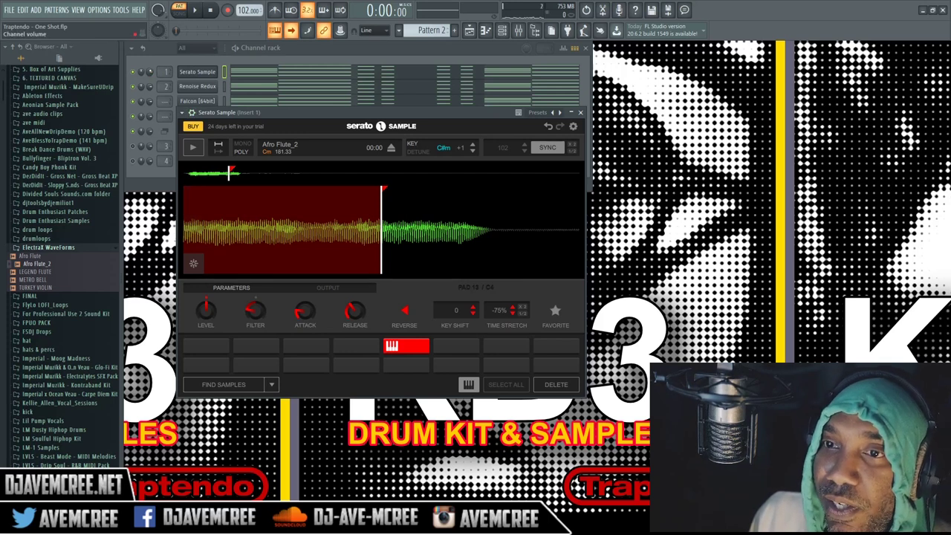
Mute the Serato Sample channel and load the Afro Flute_2 sample into Renoise Redux with its full editor open
click(139, 74)
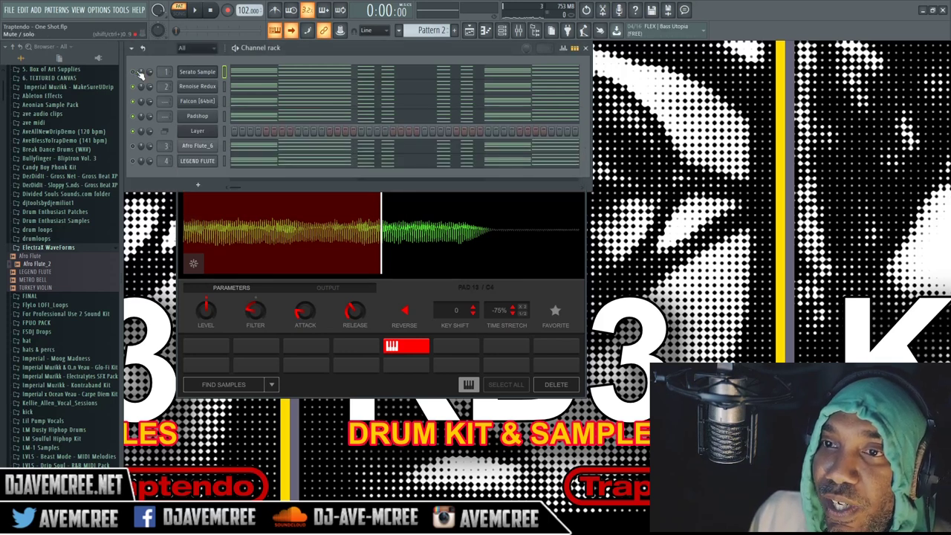
click(198, 90)
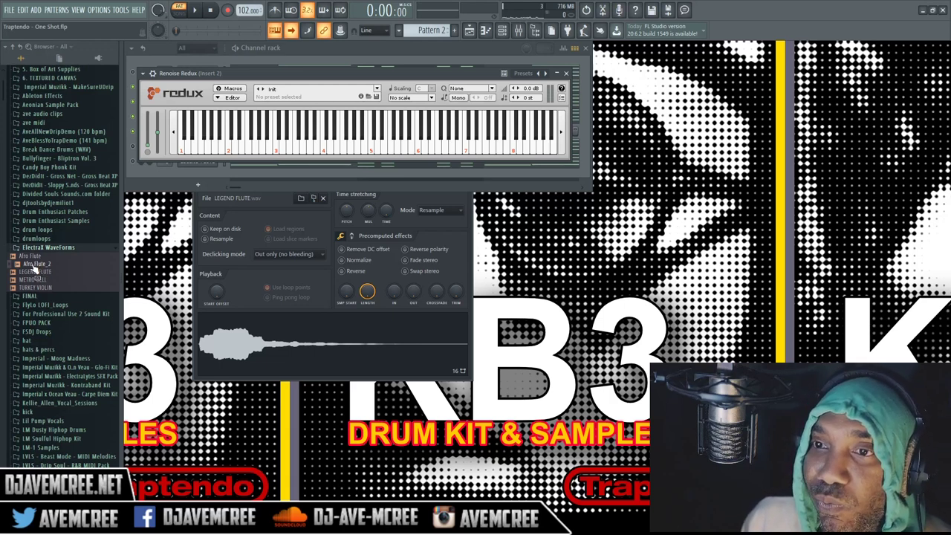
drag(34, 269, 325, 131)
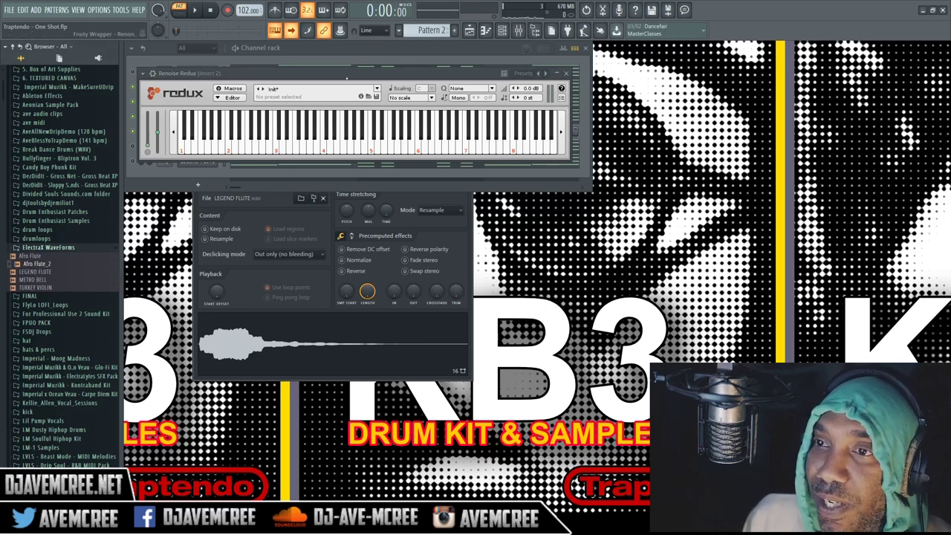
click(231, 98)
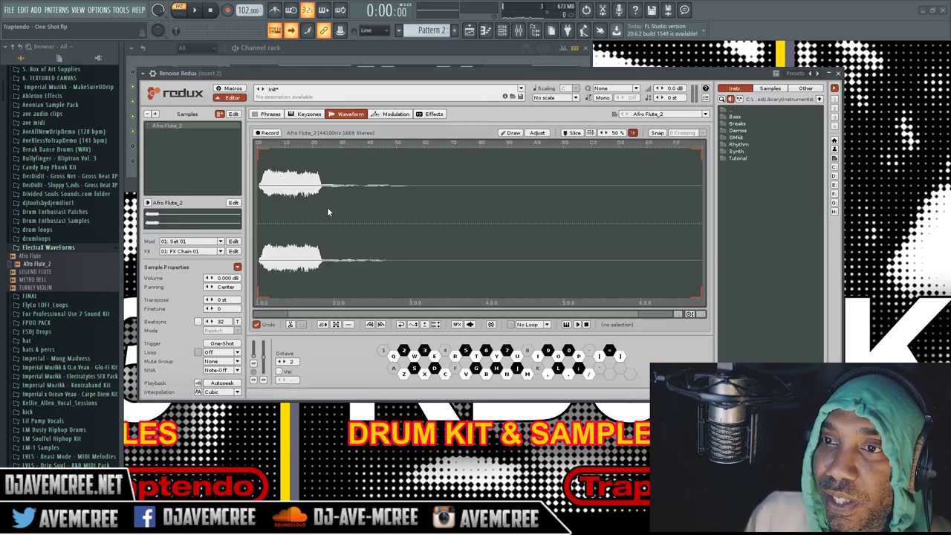
Delete the quiet tail after the flute's loud section in the Redux waveform, auditioning the pattern before and after the cut
click(194, 10)
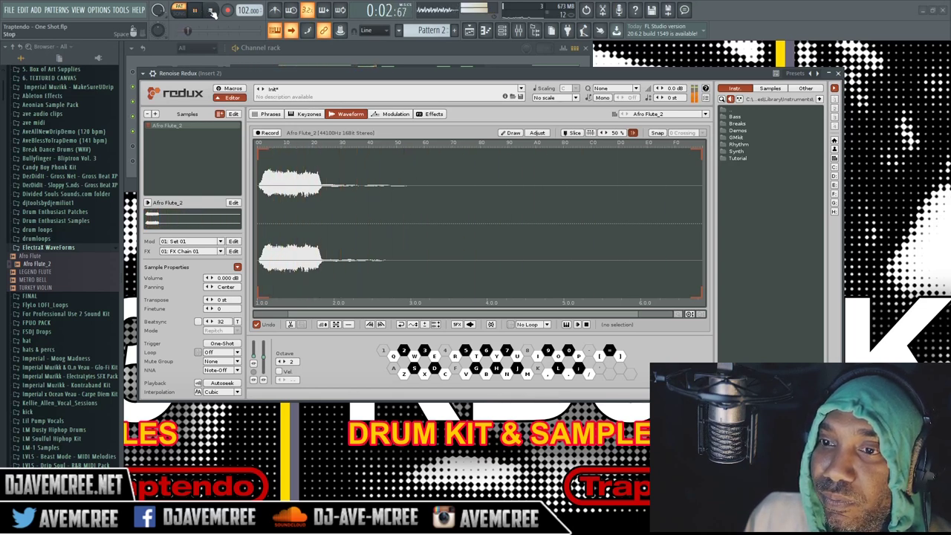
click(212, 12)
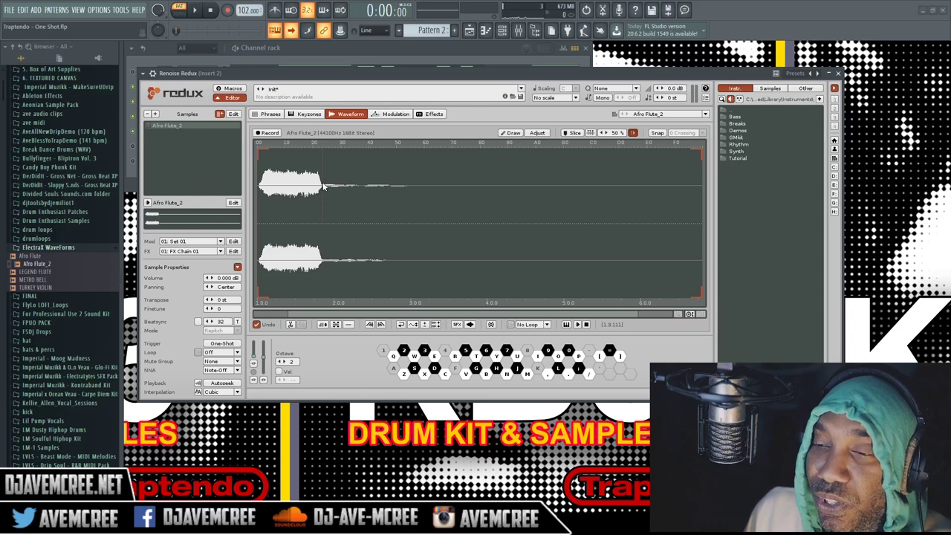
drag(323, 186, 726, 218)
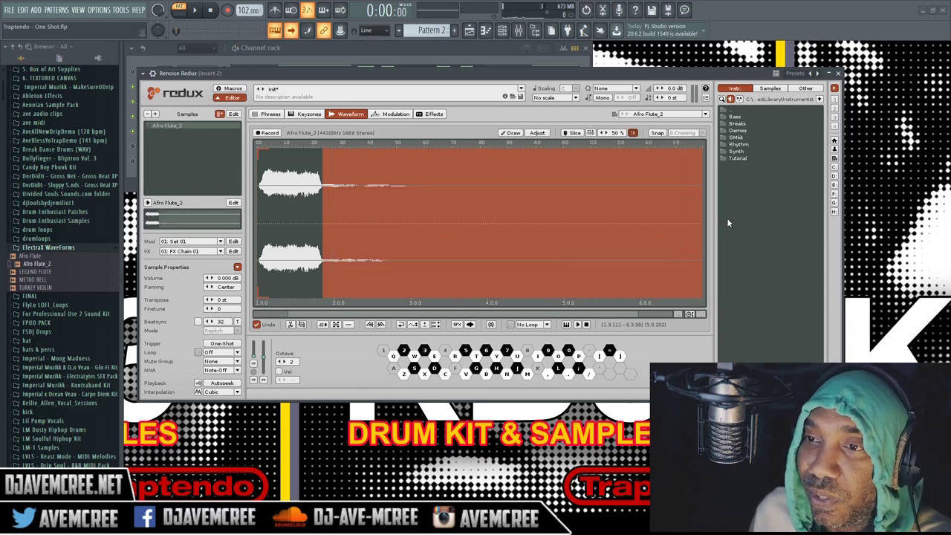
key(Delete)
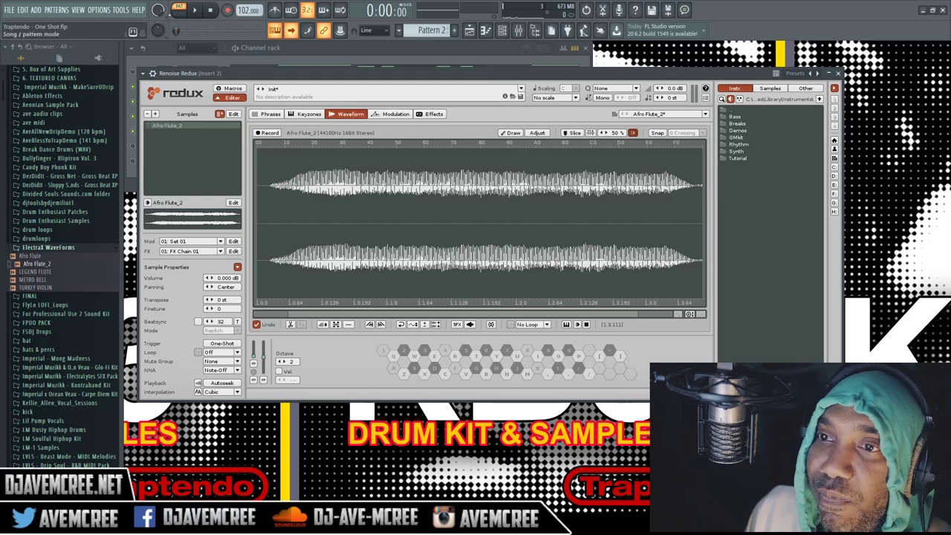
click(195, 11)
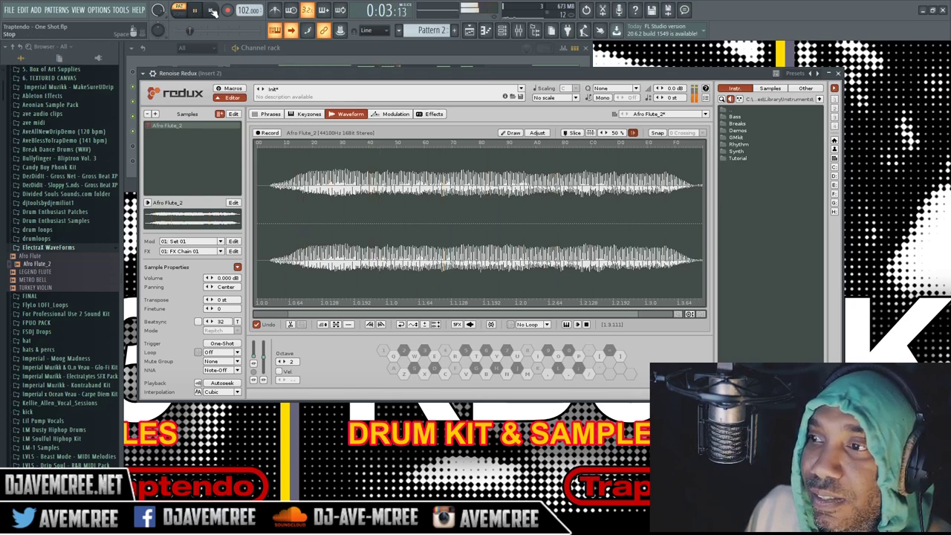
click(211, 11)
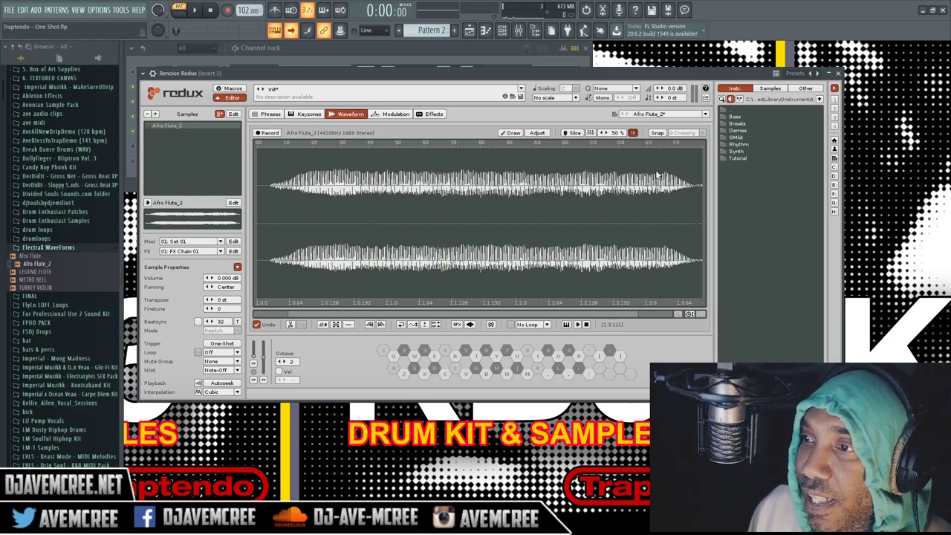
click(544, 325)
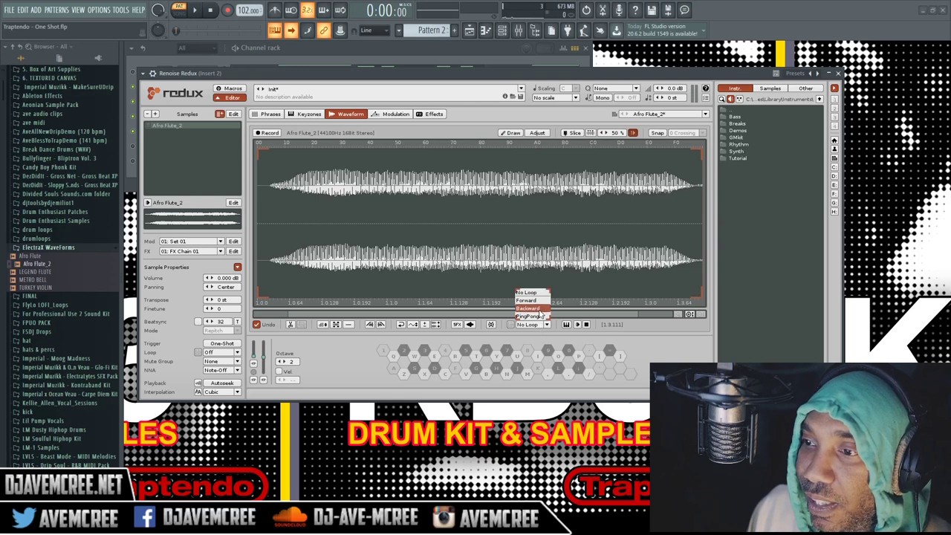
click(540, 323)
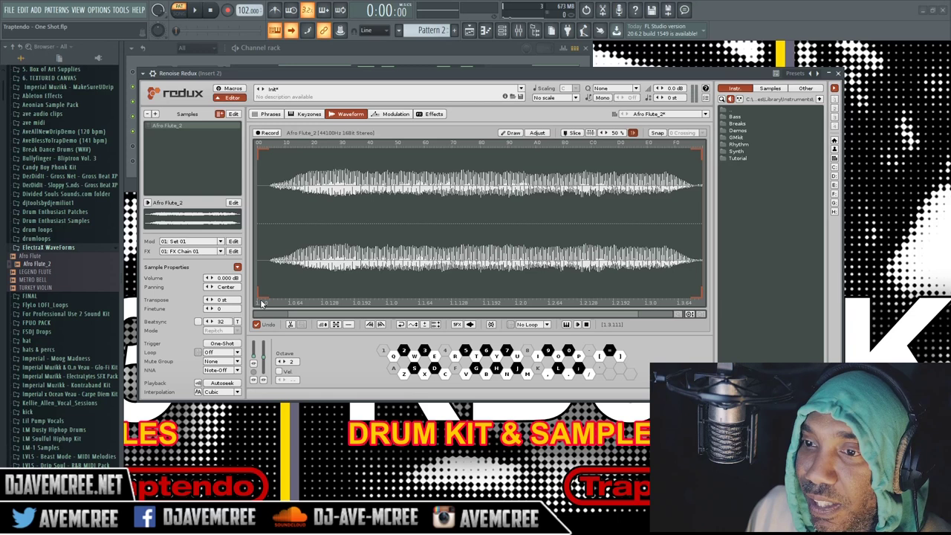
drag(260, 298, 316, 193)
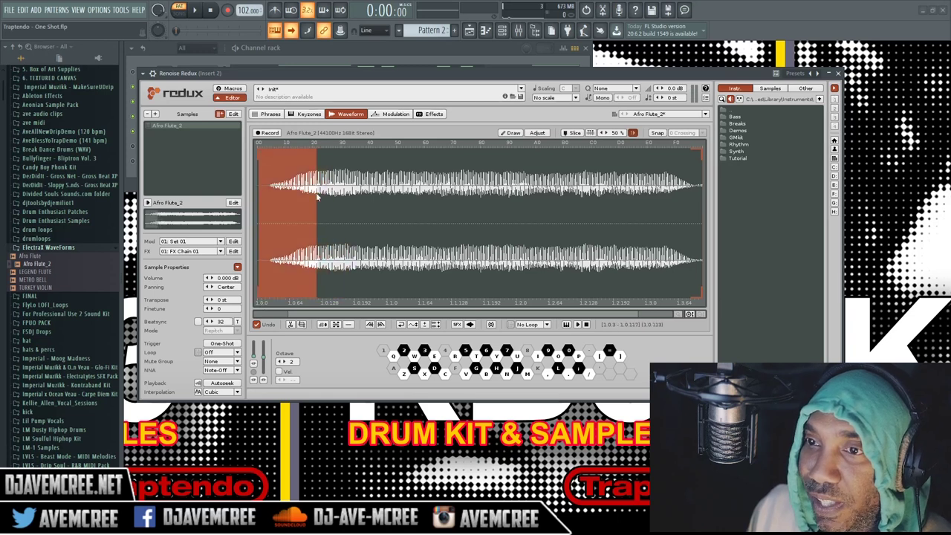
double_click(313, 194)
click(312, 194)
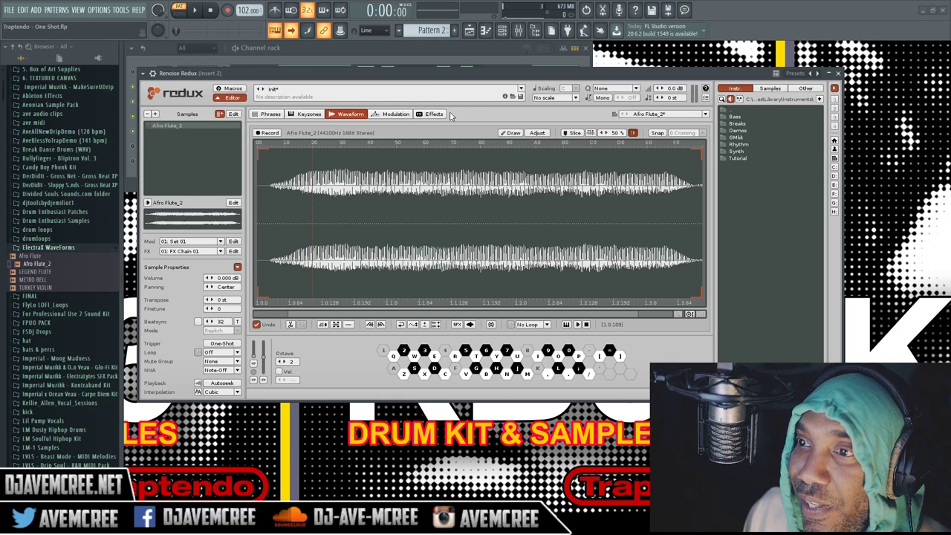
Add Multitap Delay, Mixer EQ, mpReverb and Repeater effects to Redux's FX Chain 01
click(400, 115)
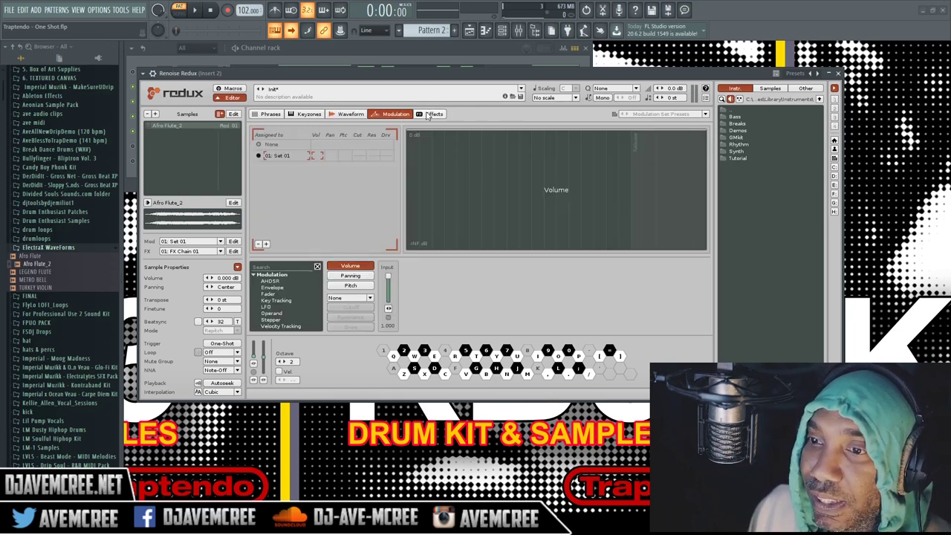
click(431, 114)
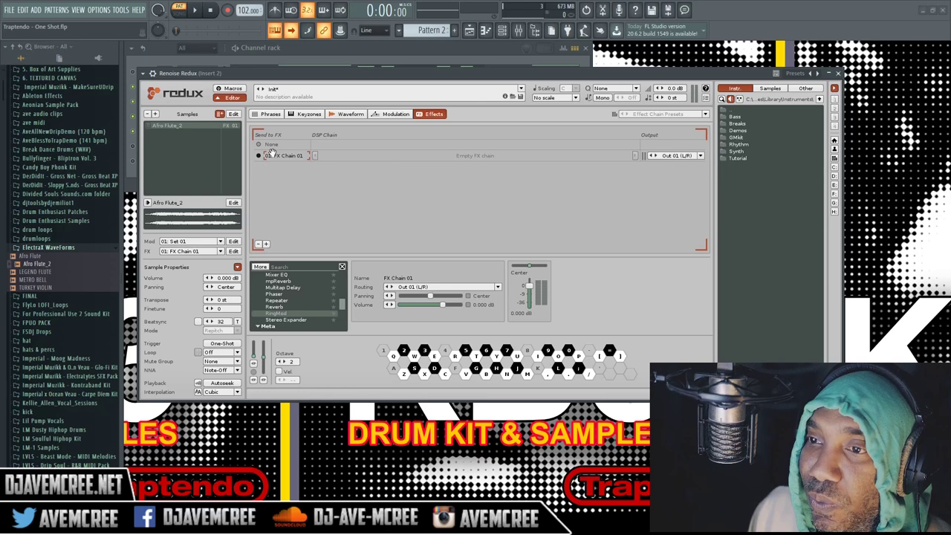
double_click(297, 288)
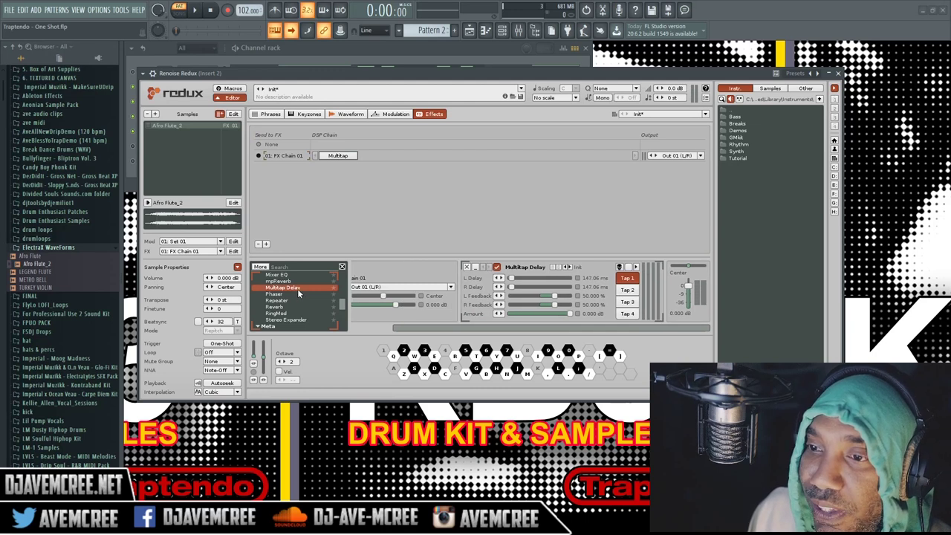
double_click(294, 275)
double_click(292, 281)
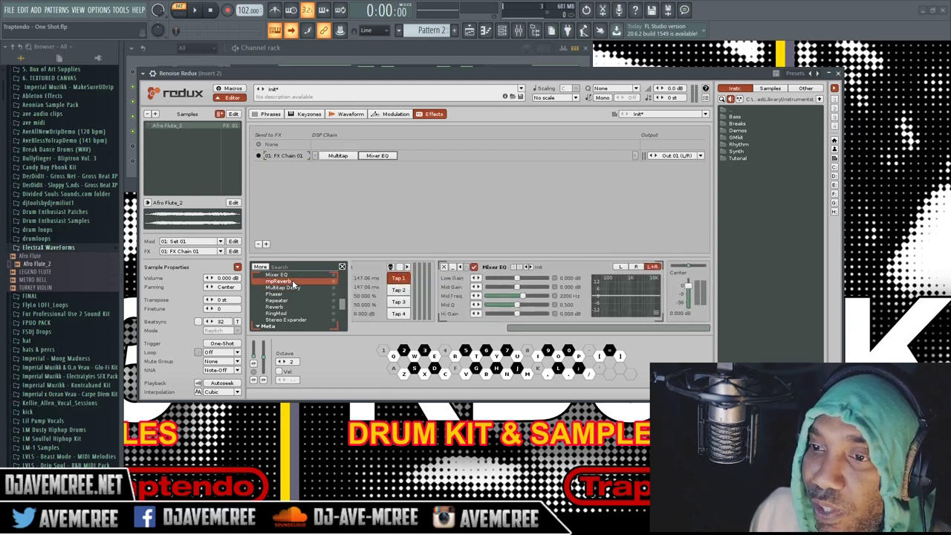
scroll(304, 293, up, 5)
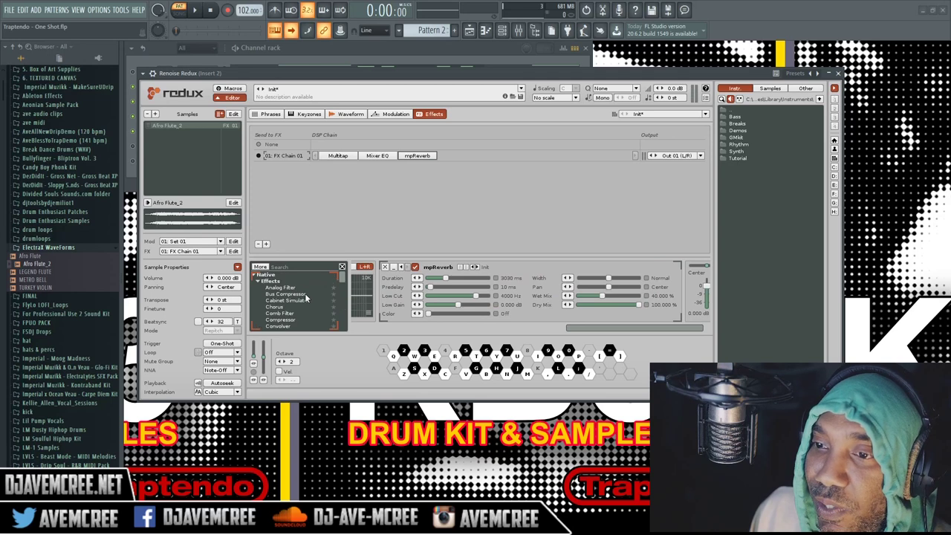
scroll(305, 297, down, 5)
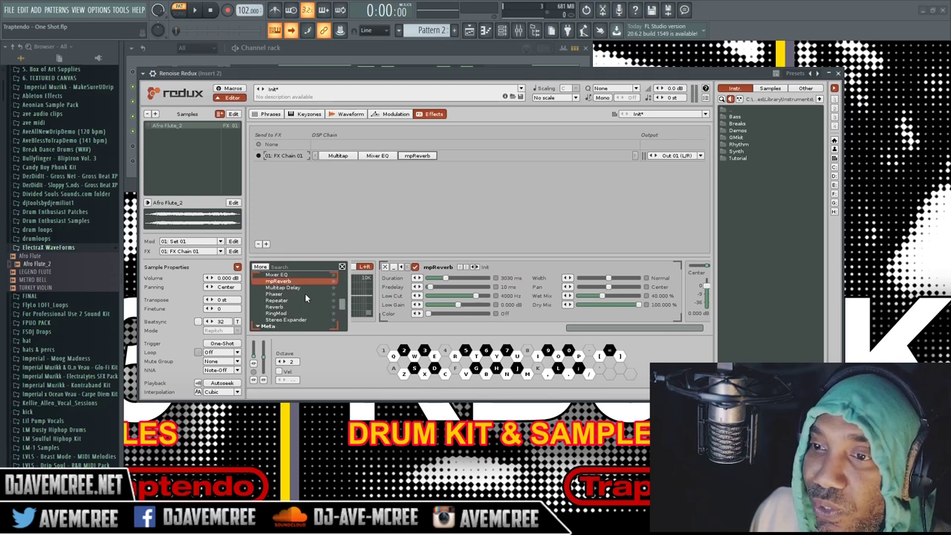
double_click(297, 300)
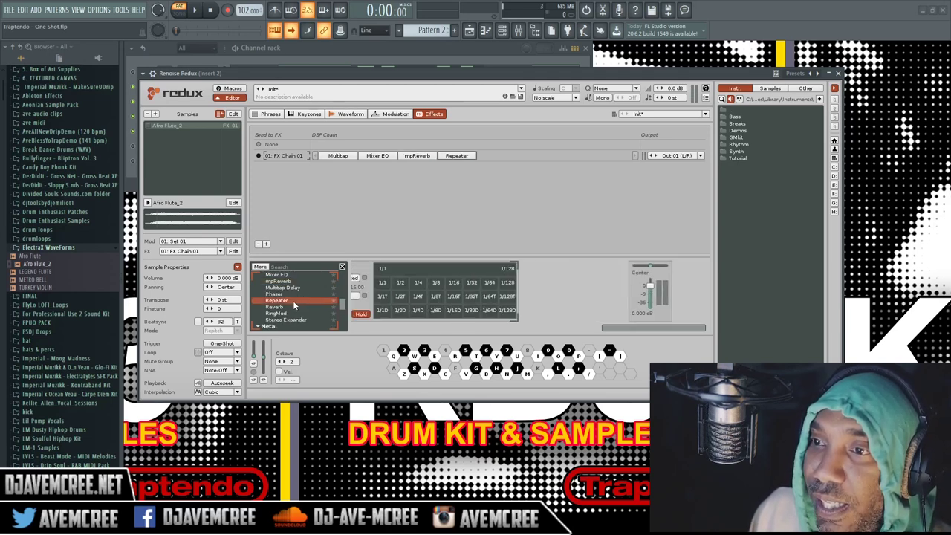
Cut the Multitap Delay from FX Chain 01
click(352, 158)
right_click(360, 158)
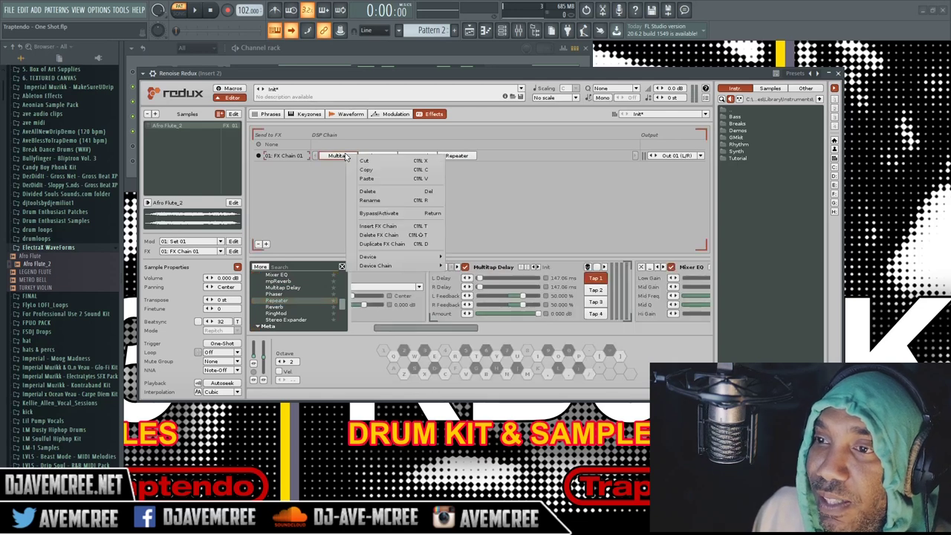
click(363, 162)
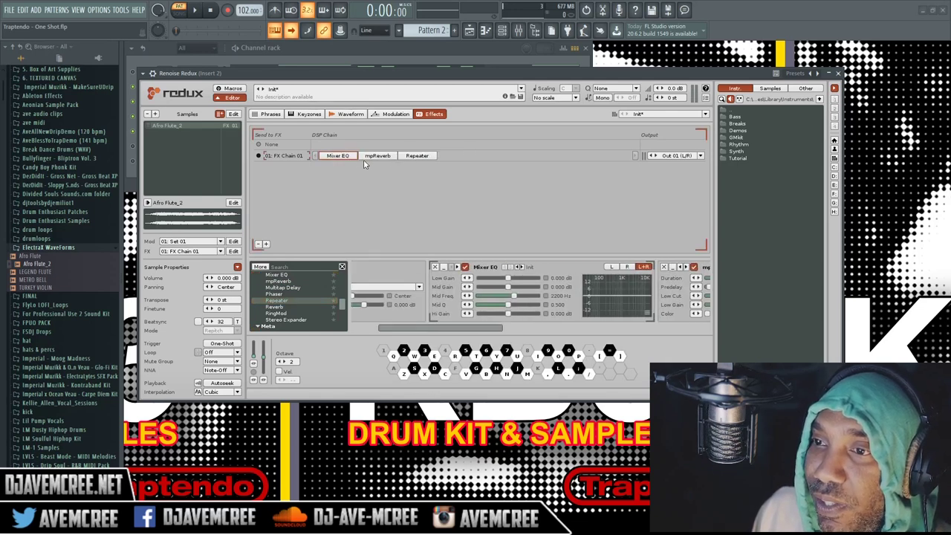
Audition the Repeater on the playing pattern at the 1/64, 1/64T and 1/16T divisions, and stop playback
click(418, 156)
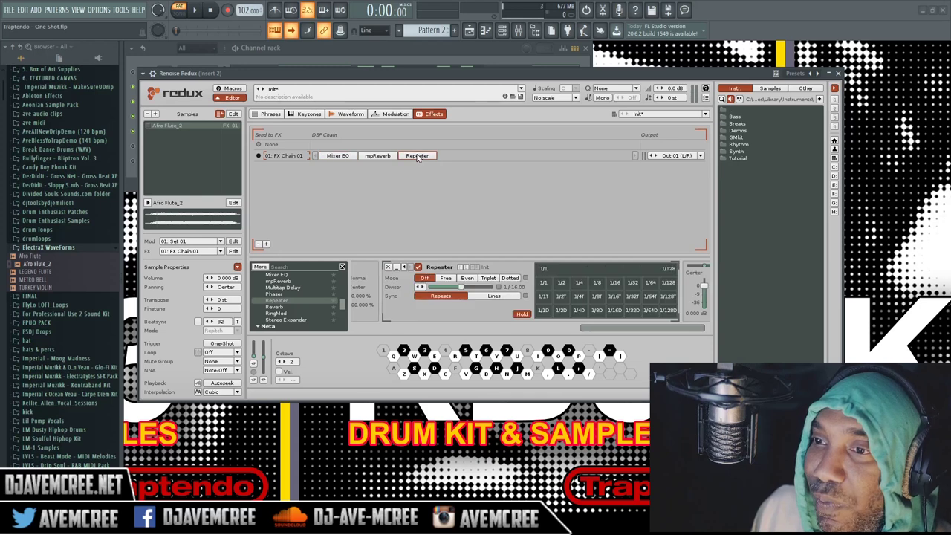
click(195, 10)
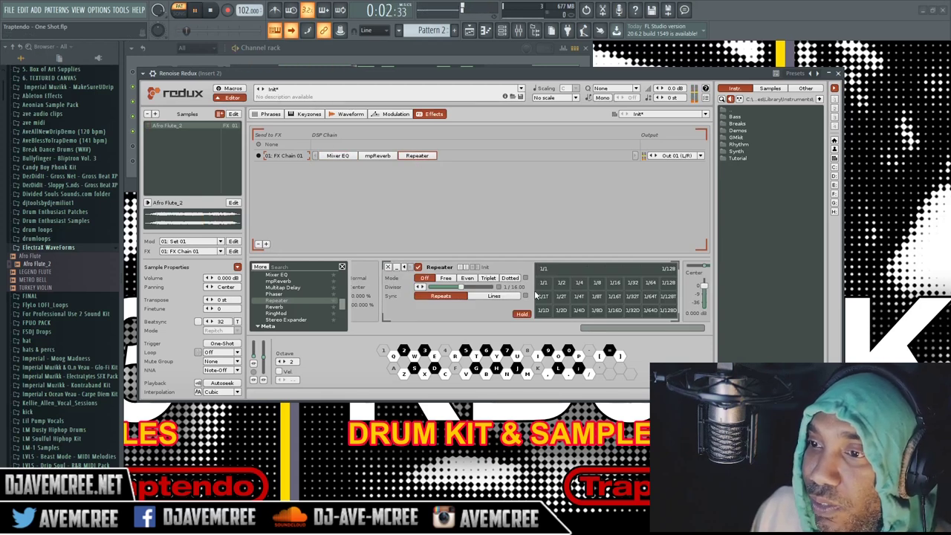
click(578, 310)
click(653, 284)
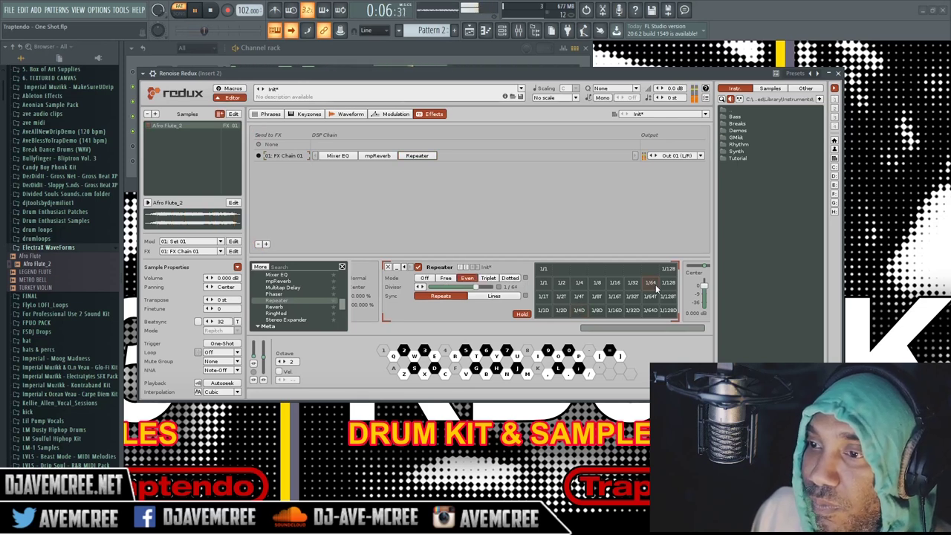
click(652, 295)
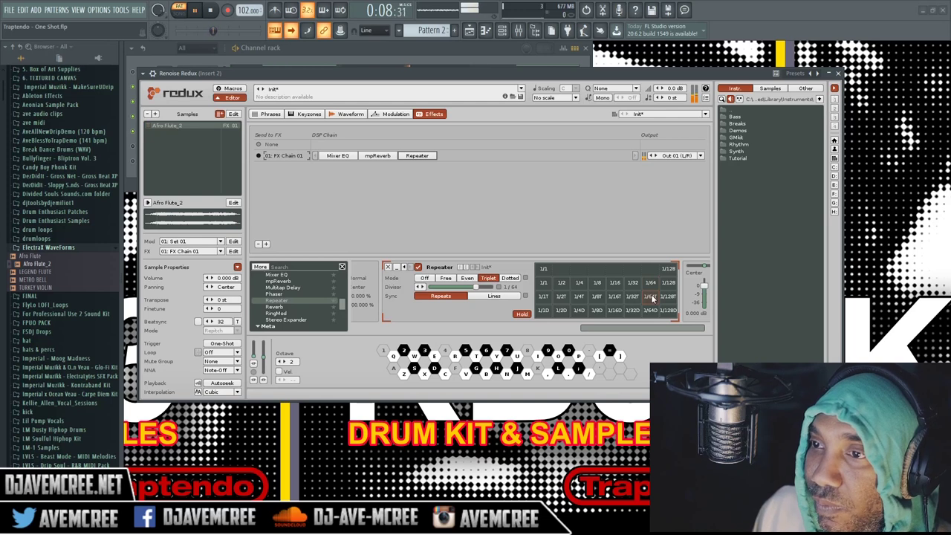
click(616, 296)
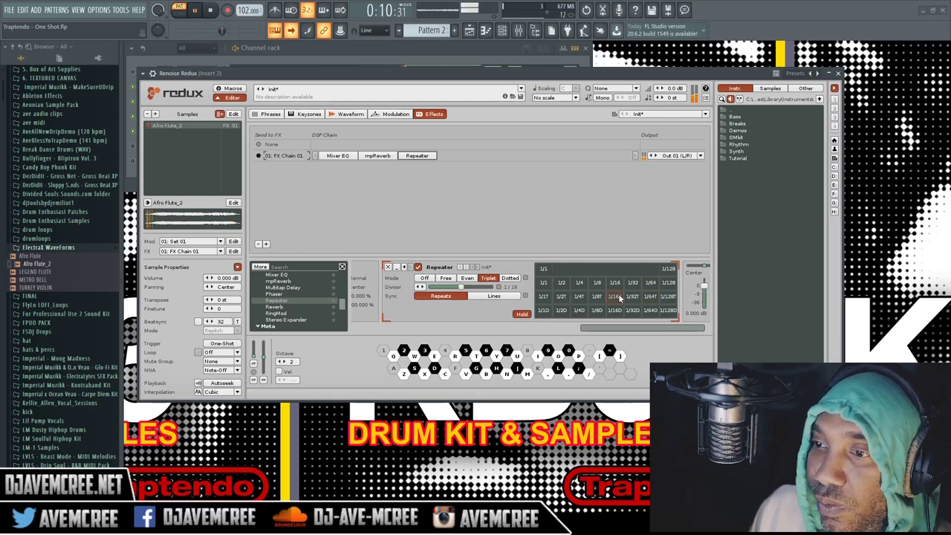
click(213, 11)
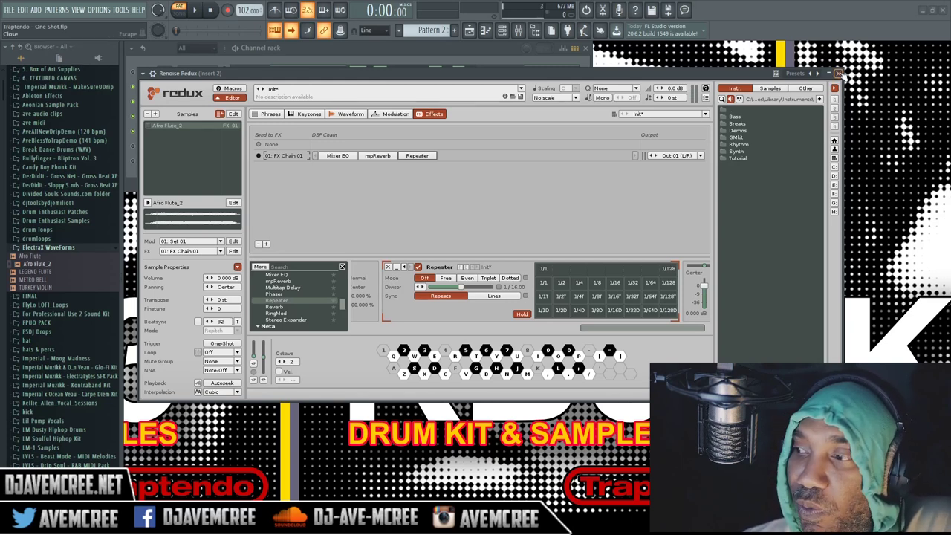
Close Redux, open the Falcon channel and place an IRCAM Granular oscillator in its keyboard mapping at A2
click(838, 74)
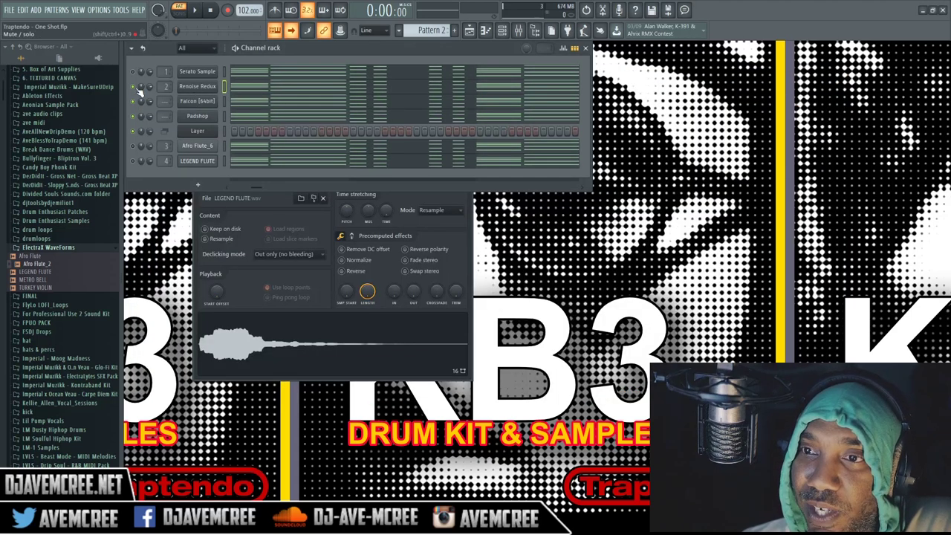
click(197, 104)
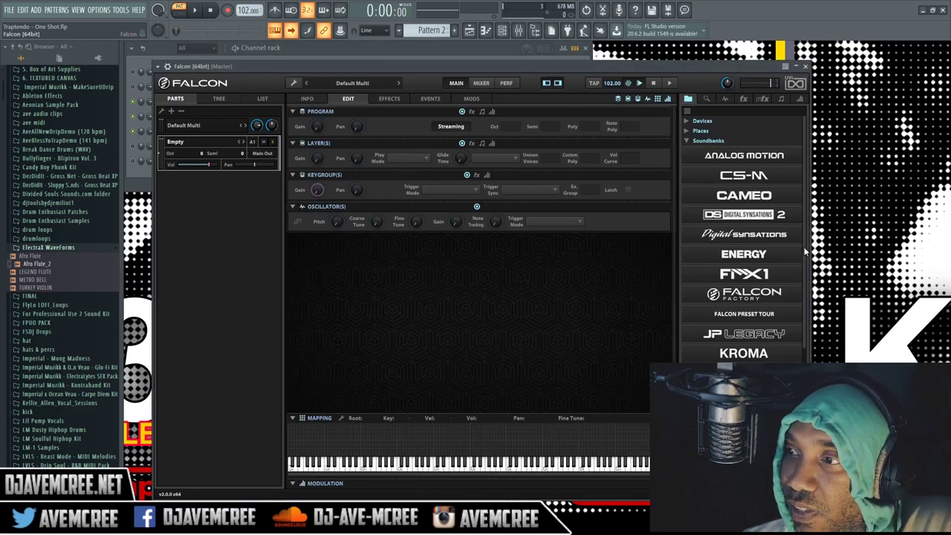
click(727, 100)
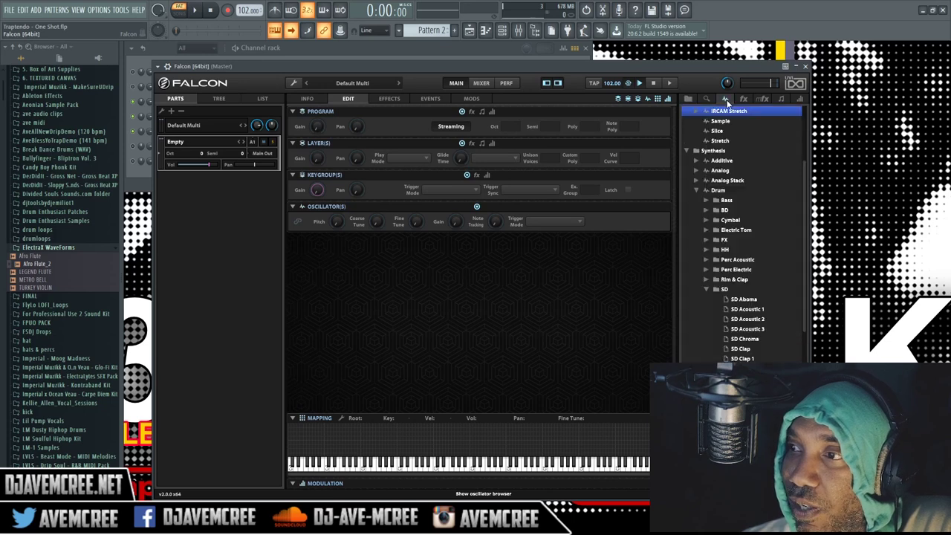
click(687, 100)
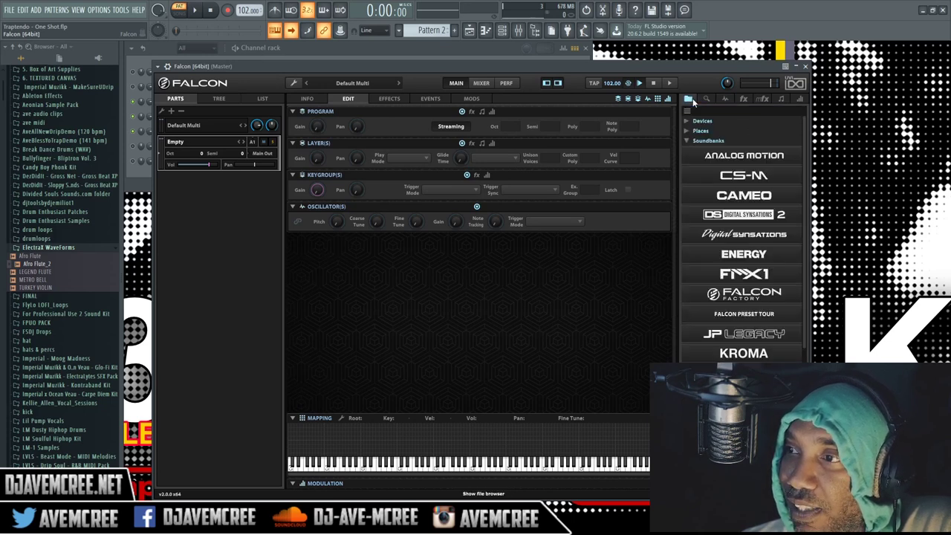
click(724, 99)
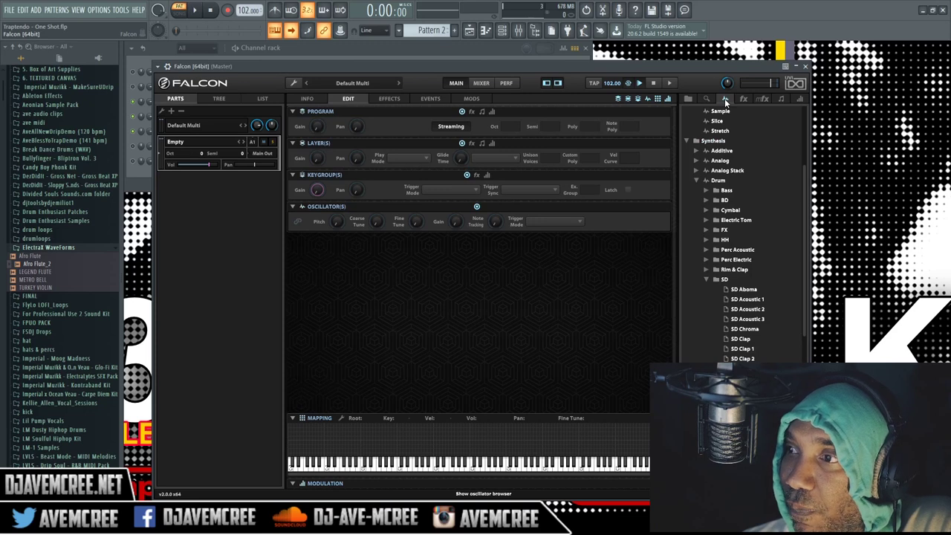
drag(802, 196, 795, 117)
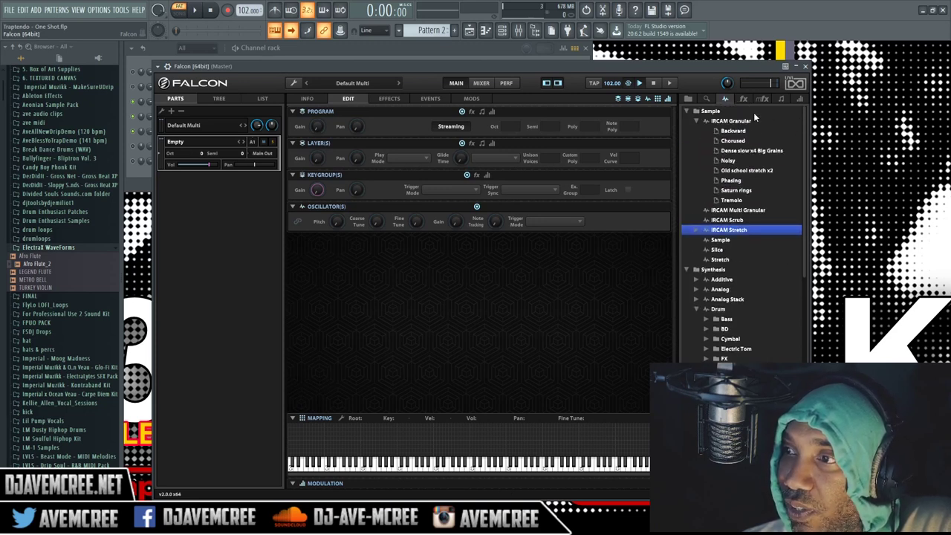
click(725, 121)
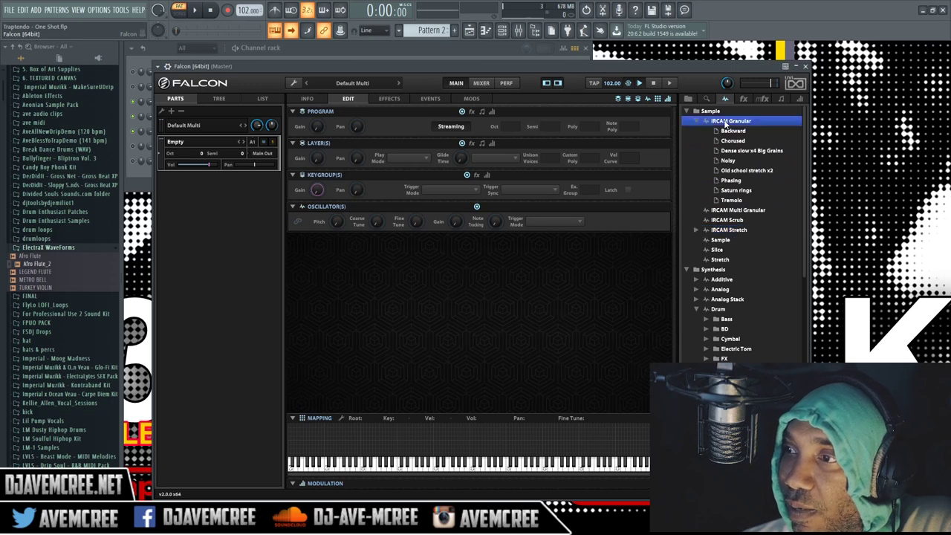
drag(637, 207, 462, 442)
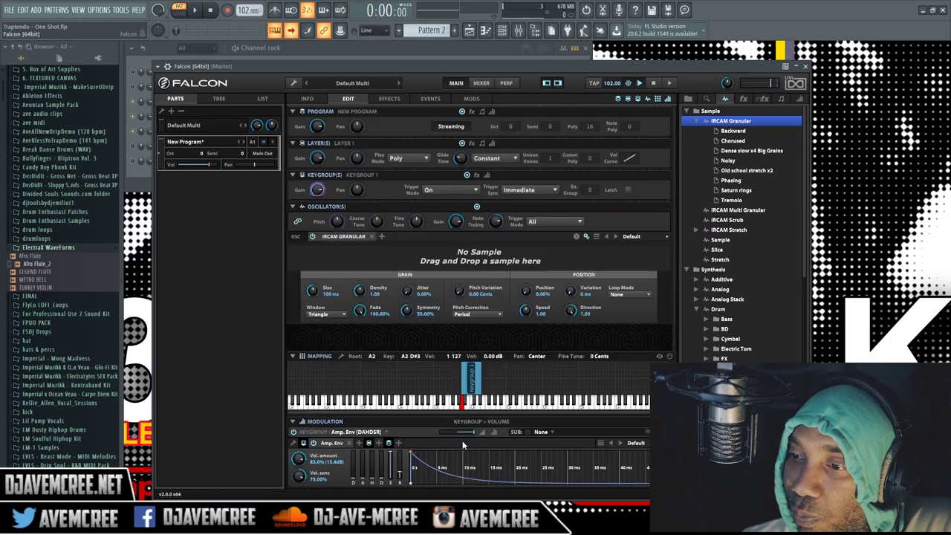
Extend the granular keygroup across the full keyboard from C-2 to G8 and load the Afro Flute_2 sample into it
drag(462, 381, 267, 418)
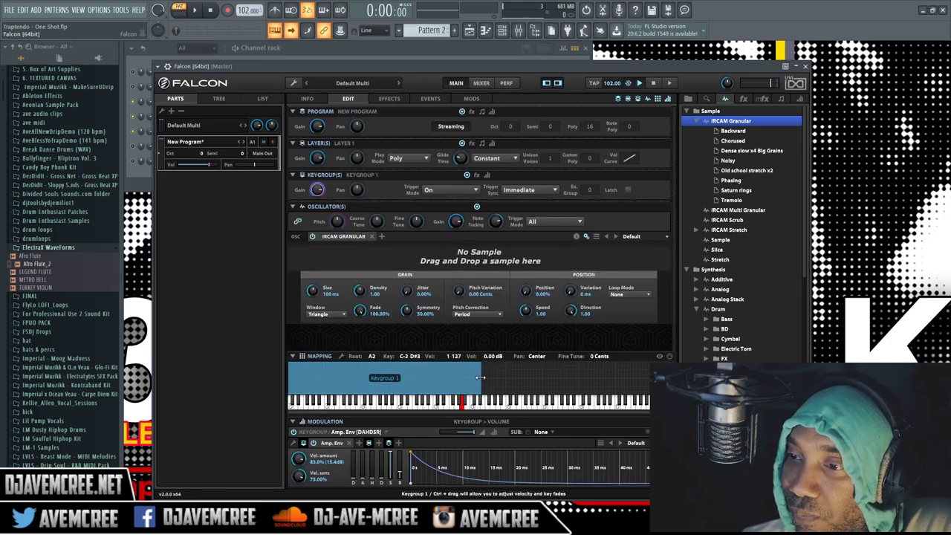
drag(481, 377, 682, 329)
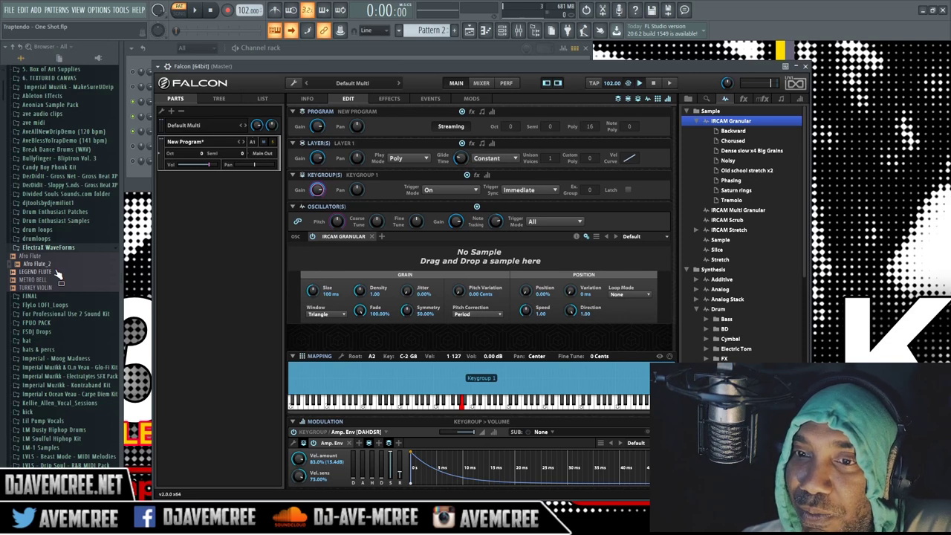
drag(58, 275, 317, 257)
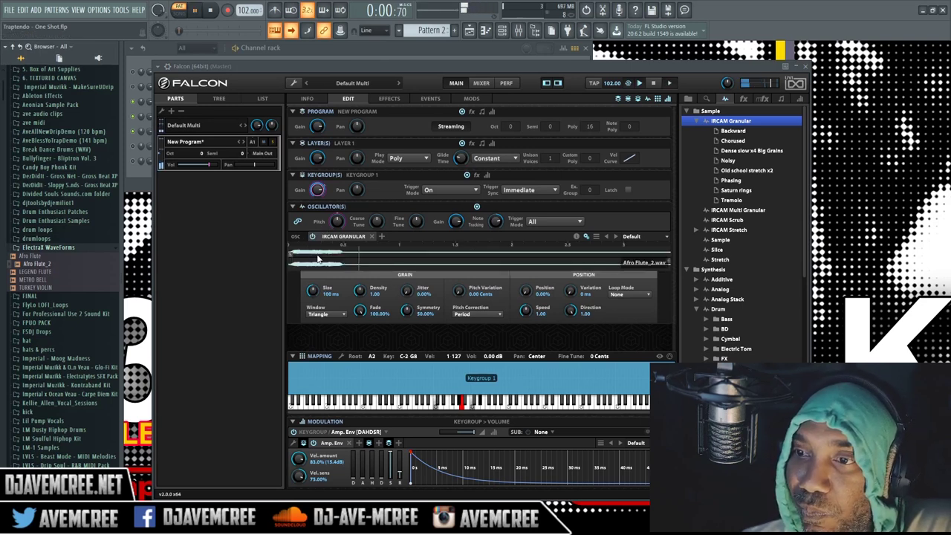
Adjust the oscillator's pitch to about -1.54 semitones and spread the flute's loud section across the waveform, auditioning the pattern
click(337, 223)
key(space)
drag(337, 221, 341, 227)
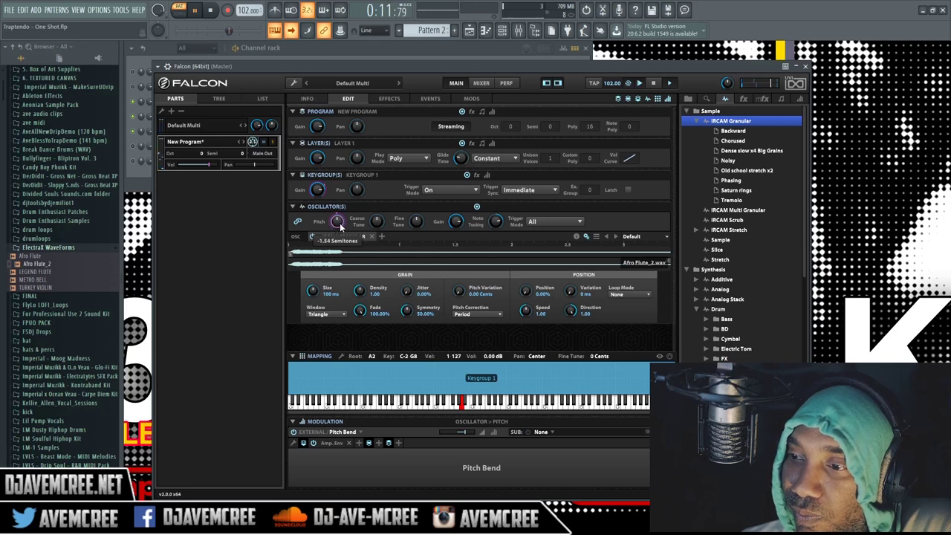
key(space)
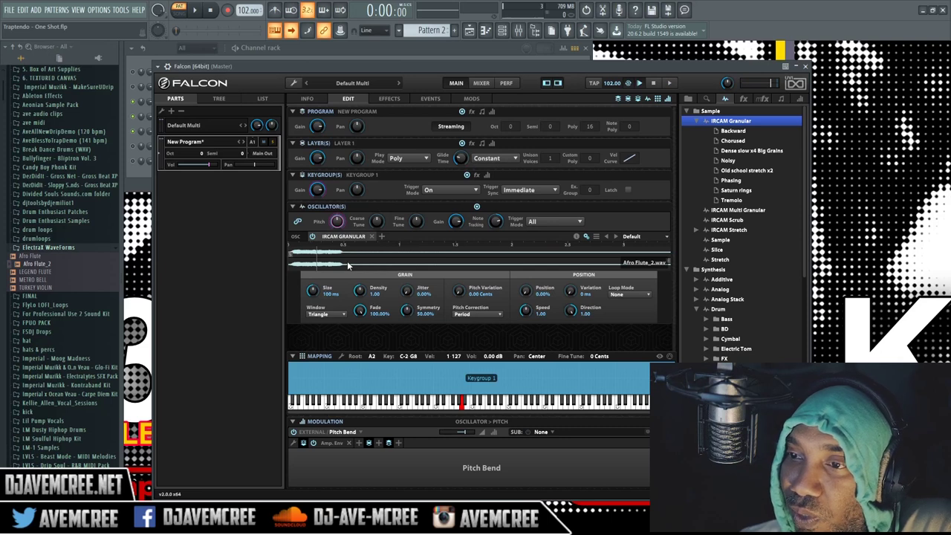
drag(341, 256, 682, 265)
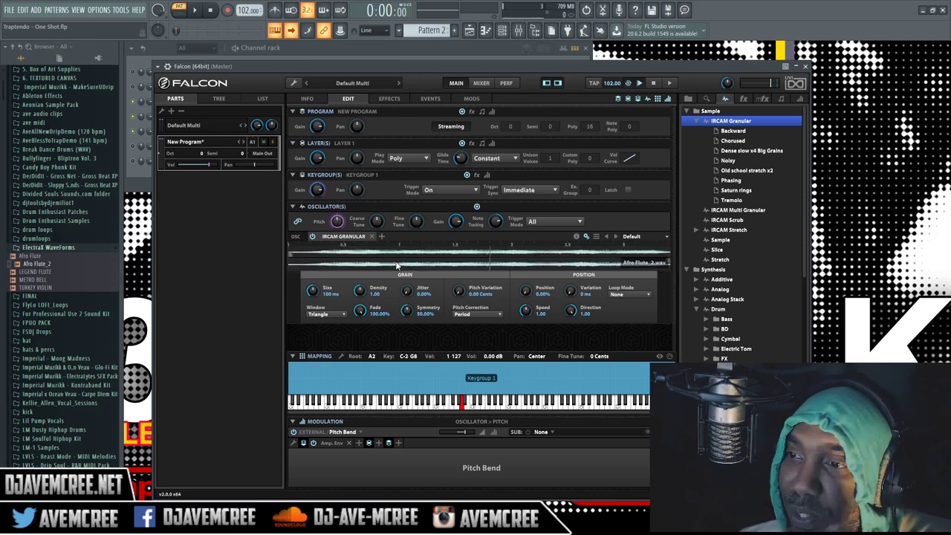
key(space)
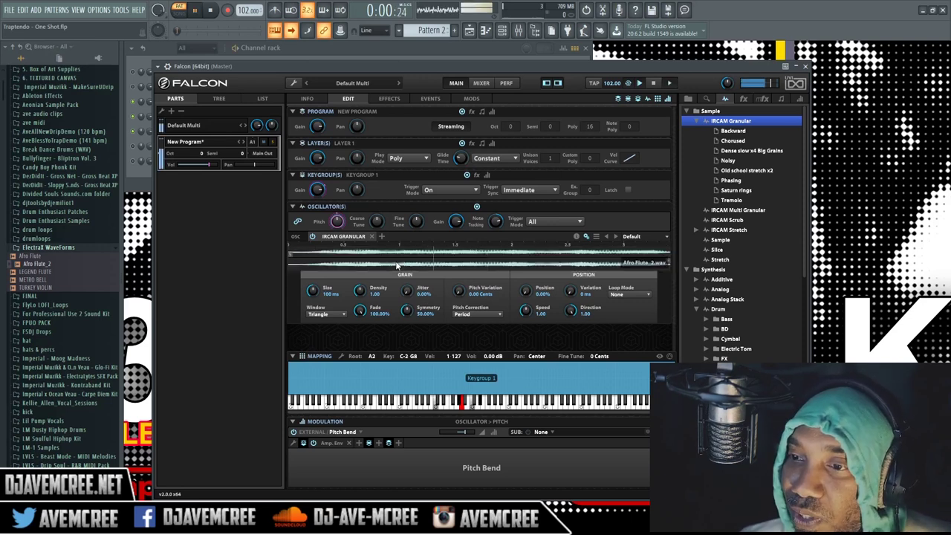
Set the grain jitter to 37.20%, pitch variation to 51.72 cents and position to 28.20%, with the loop mode on Forward-Backward
drag(408, 292, 452, 234)
drag(526, 291, 527, 237)
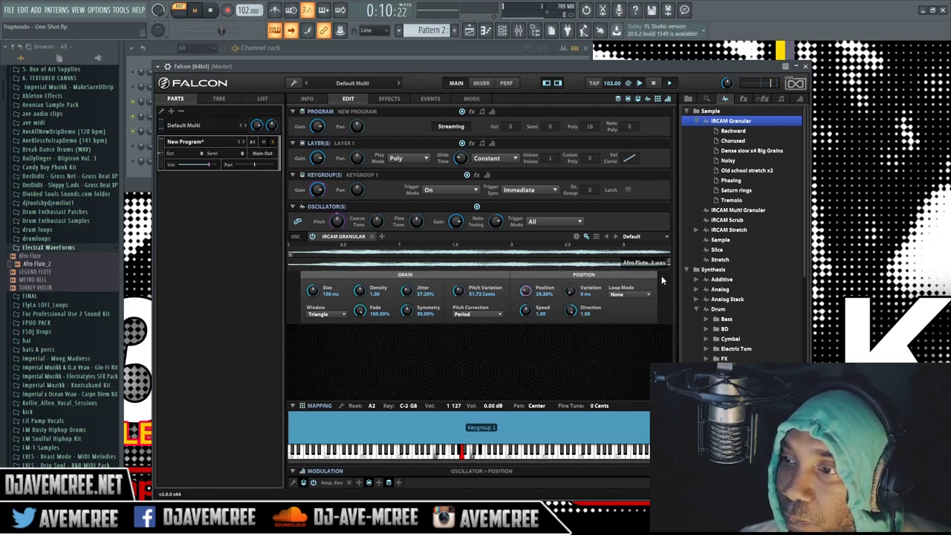
click(639, 293)
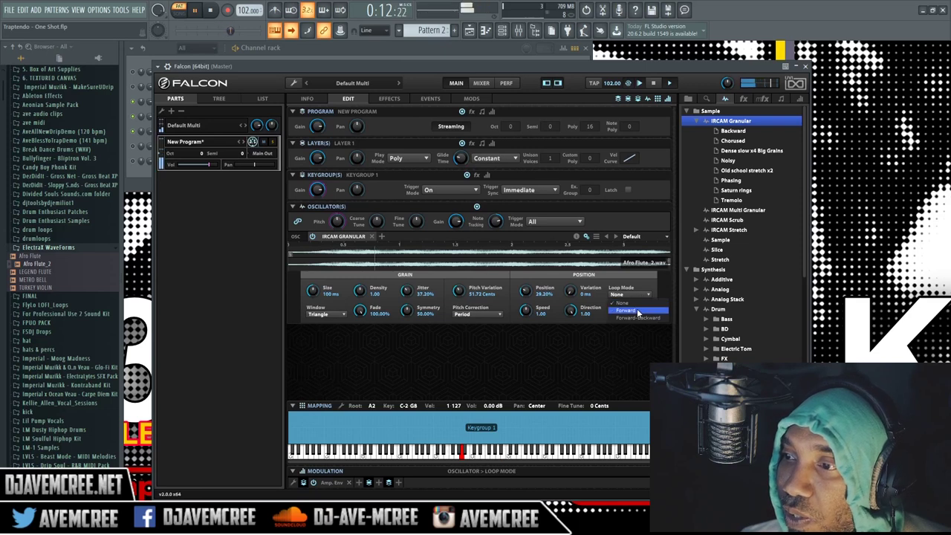
click(638, 317)
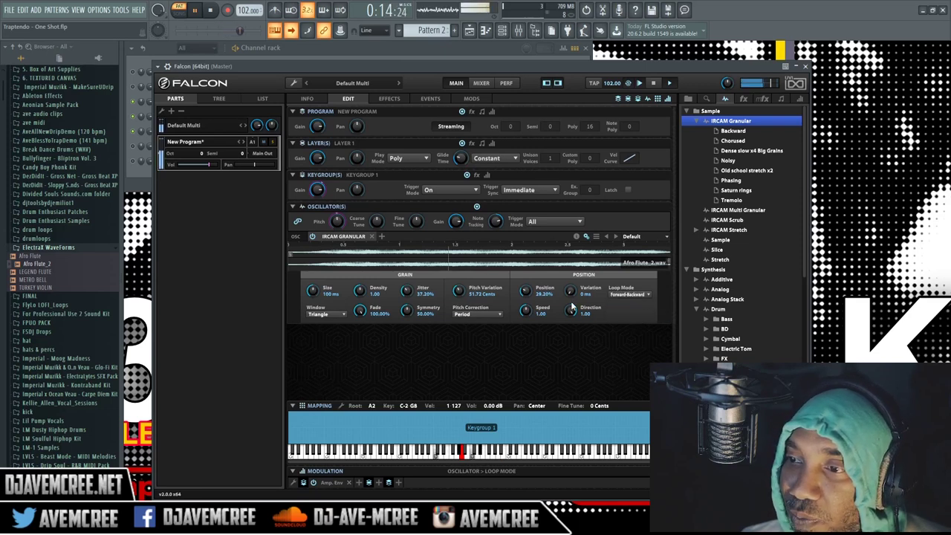
Set the granular oscillator's pitch correction to Grain size and its symmetry to 80%
click(496, 313)
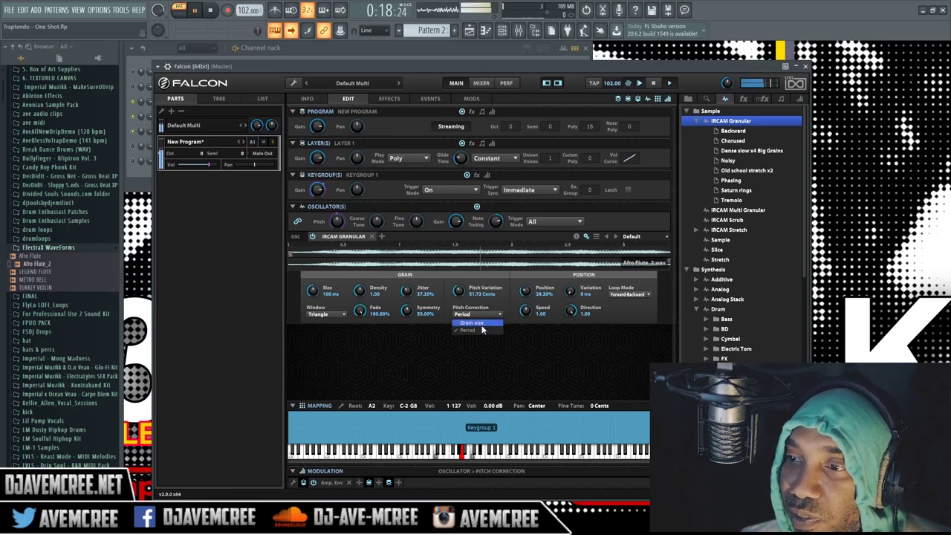
click(481, 324)
drag(407, 312, 407, 276)
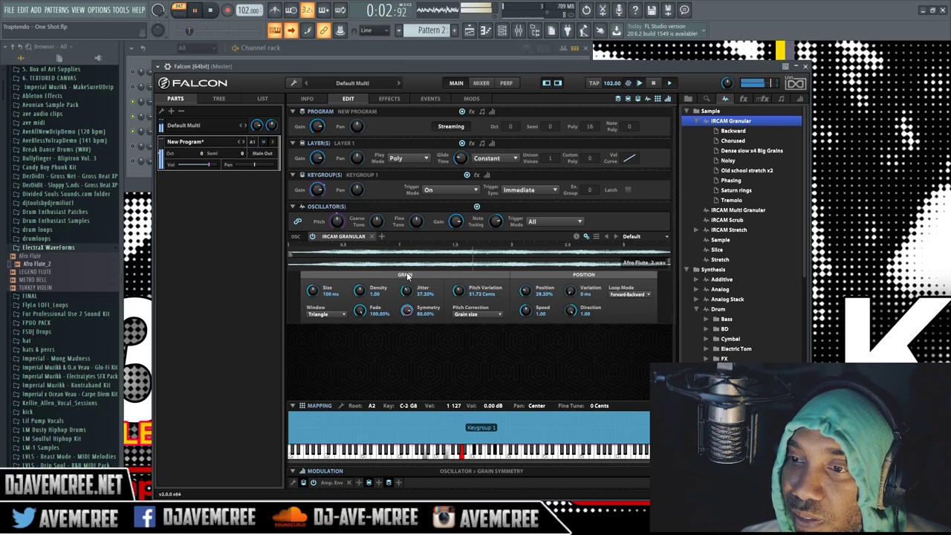
Choose the Hanning grain window, set the grain size to 143 ms and density to 1.38, and stop playback
click(341, 312)
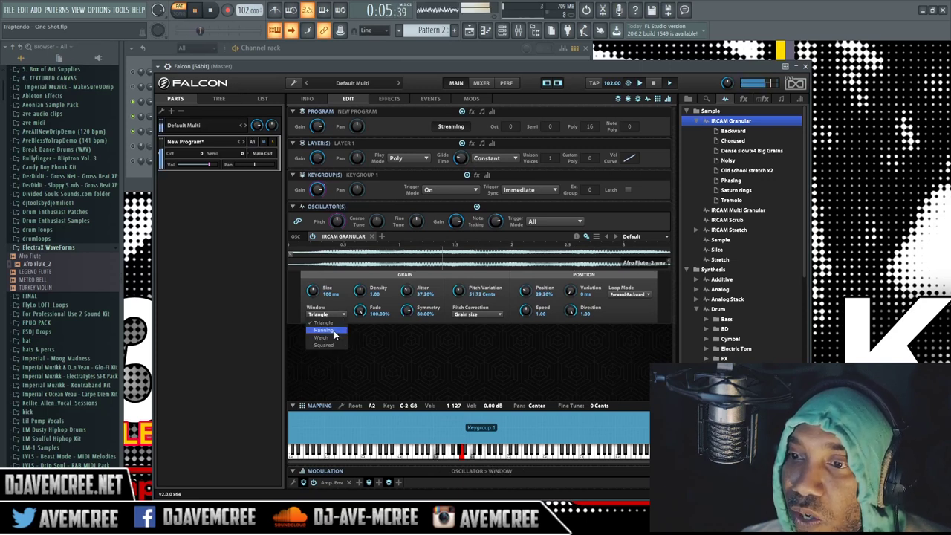
click(333, 329)
mouse_move(318, 295)
mouse_down()
mouse_move(311, 261)
mouse_move(308, 290)
mouse_up()
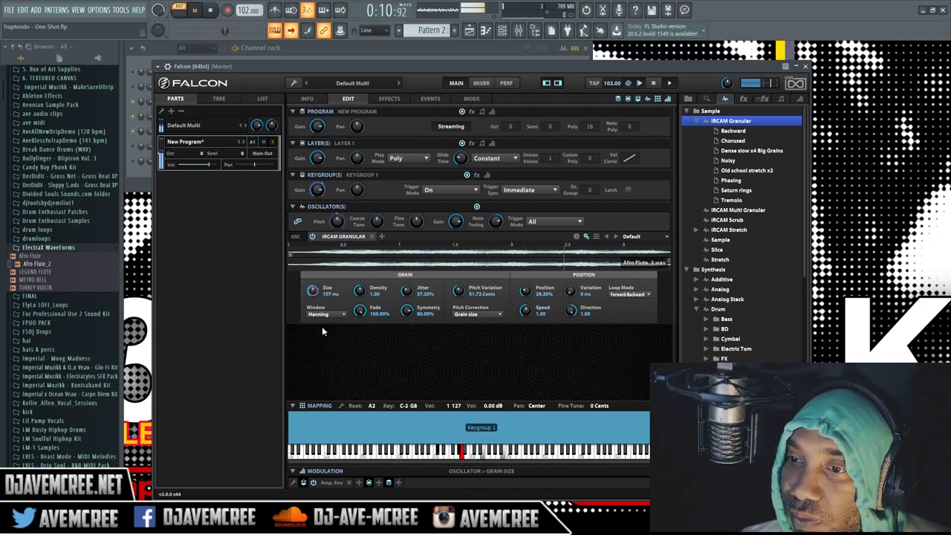
drag(312, 291, 362, 284)
key(space)
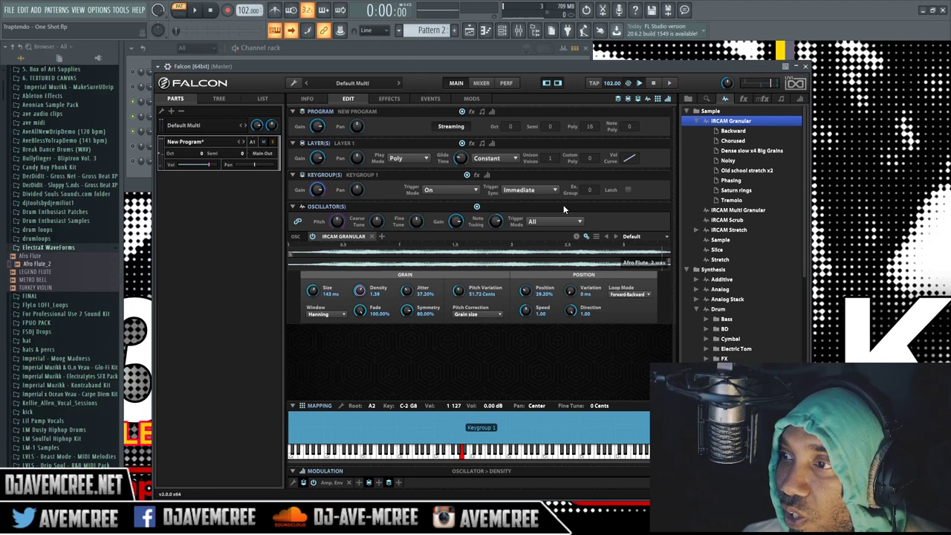
Add an IRCAM Stretch oscillator as a new keygroup at C3 and extend it across the full keyboard
click(758, 170)
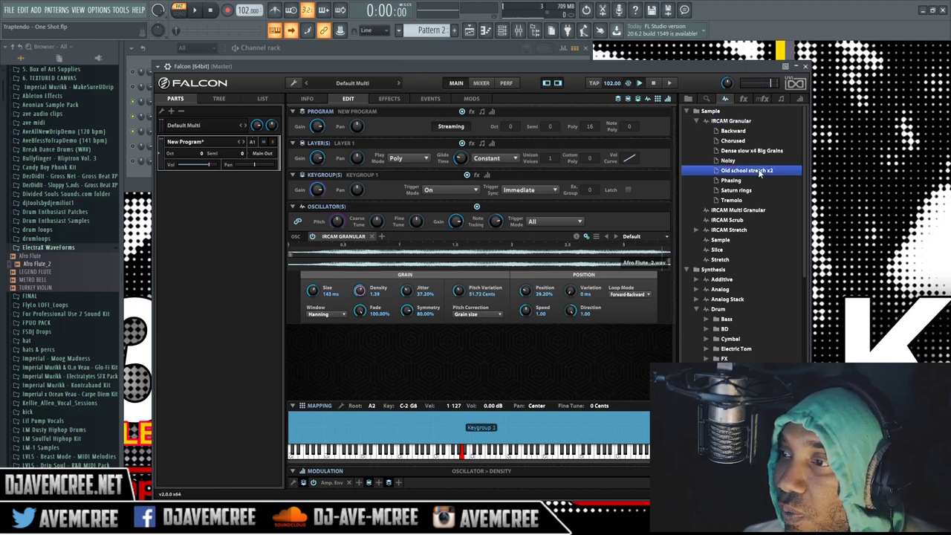
click(696, 229)
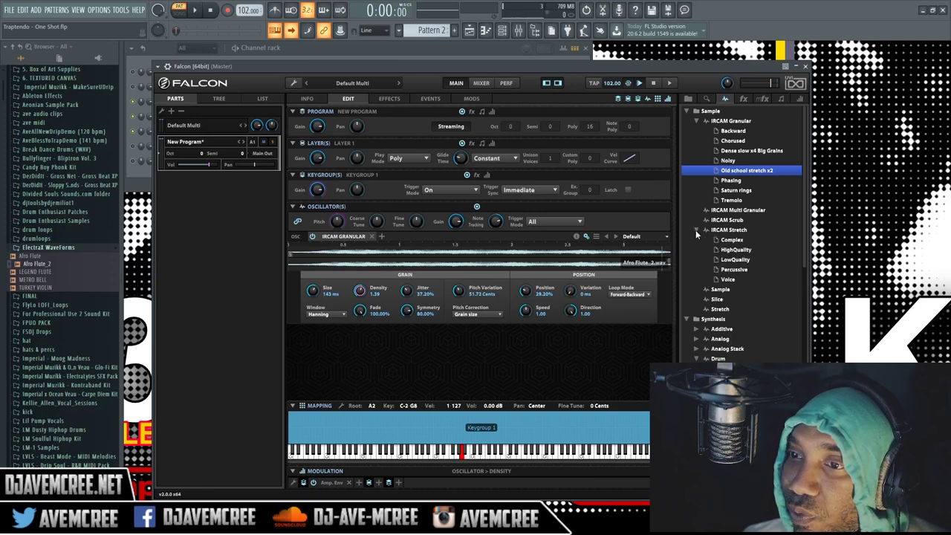
click(734, 230)
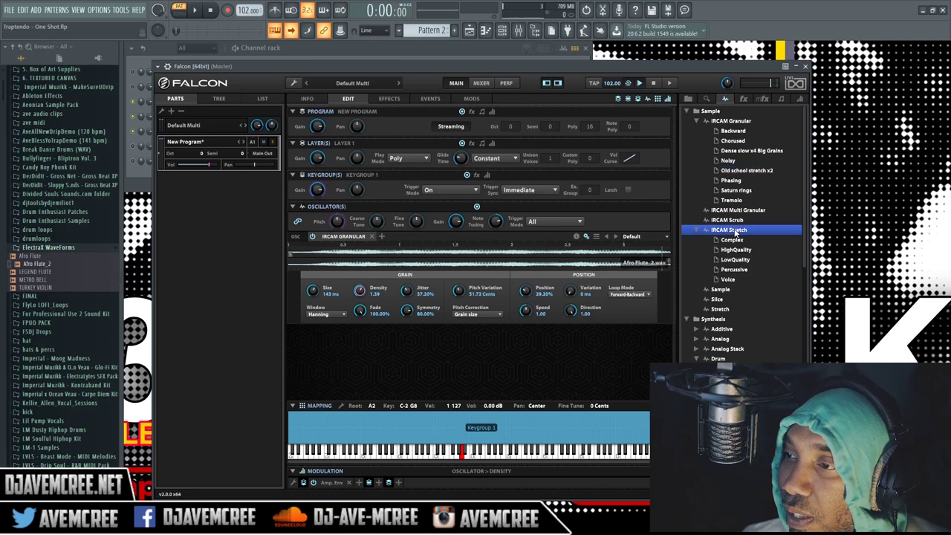
drag(568, 344, 469, 425)
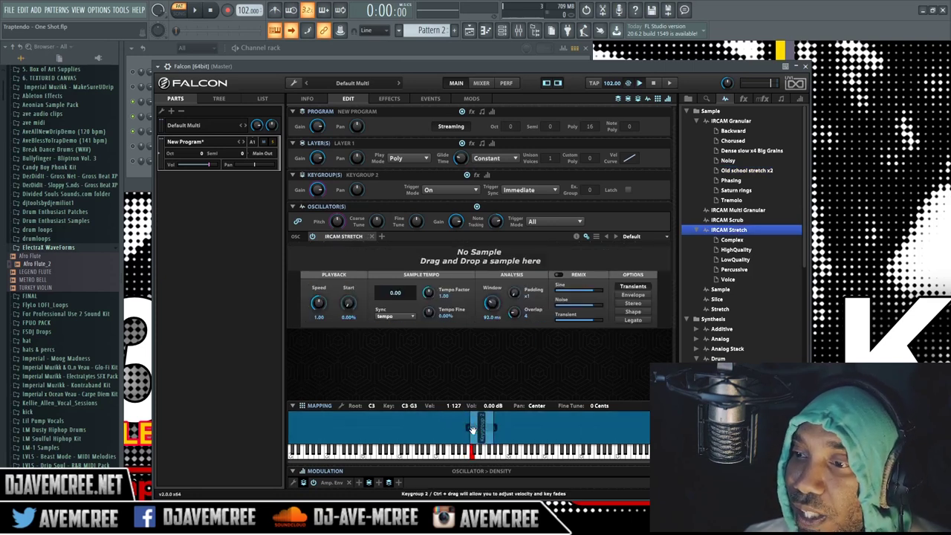
drag(470, 429, 289, 428)
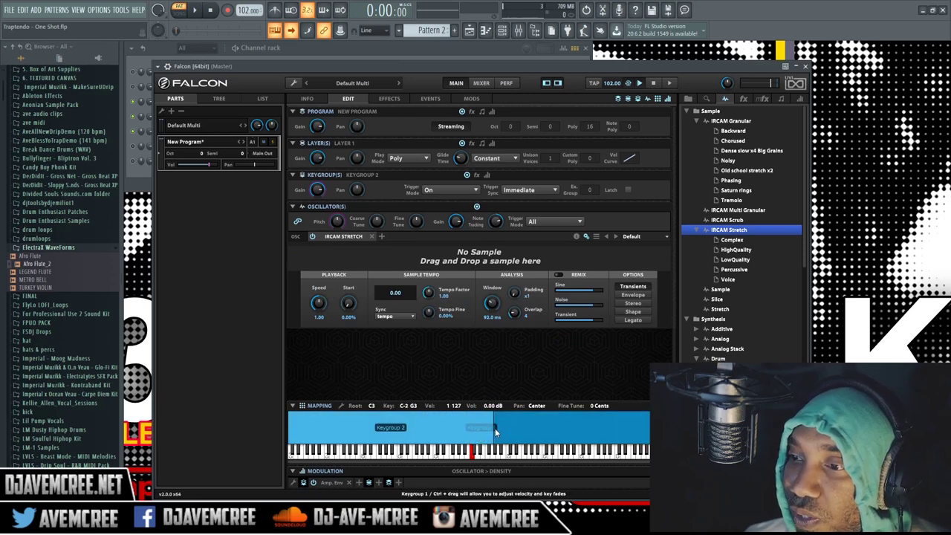
drag(494, 427, 650, 427)
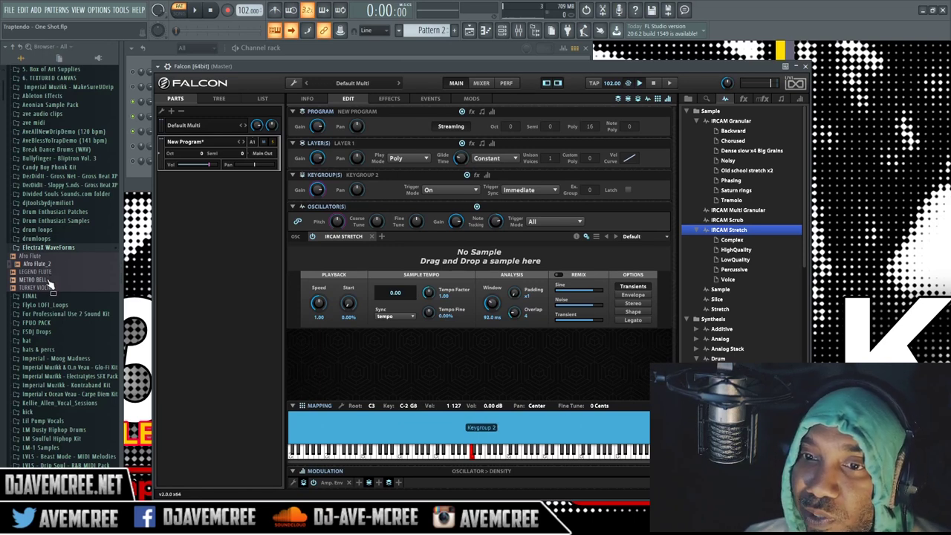
Load LEGEND FLUTE.wav into the IRCAM Stretch oscillator and lengthen the attack of its amp envelope
drag(46, 275, 380, 259)
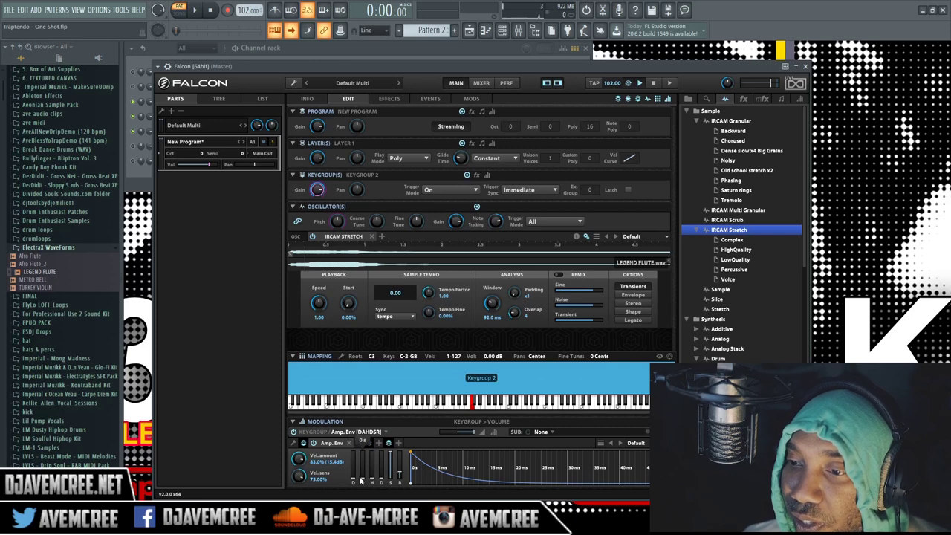
drag(363, 480, 361, 474)
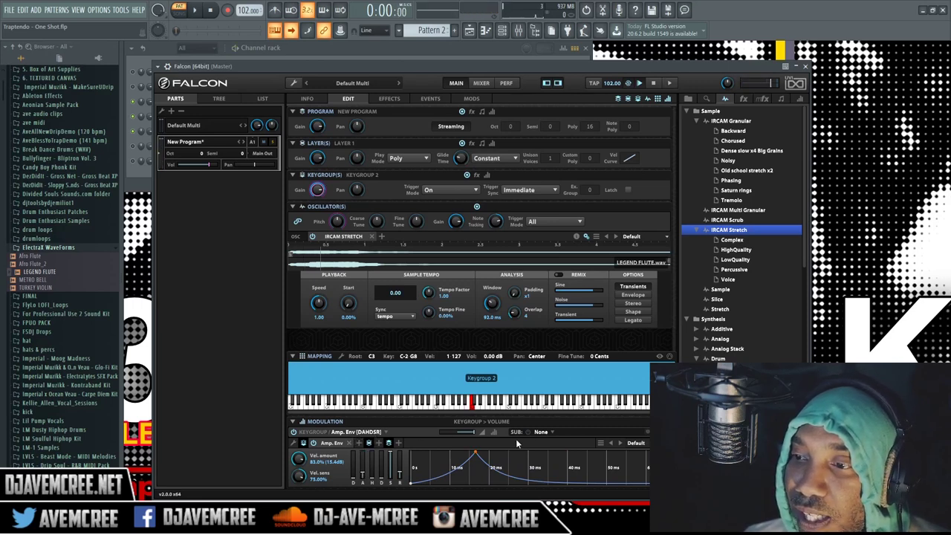
Add an LFO modulator alongside the amp envelope in the keygroup's modulation section
click(358, 443)
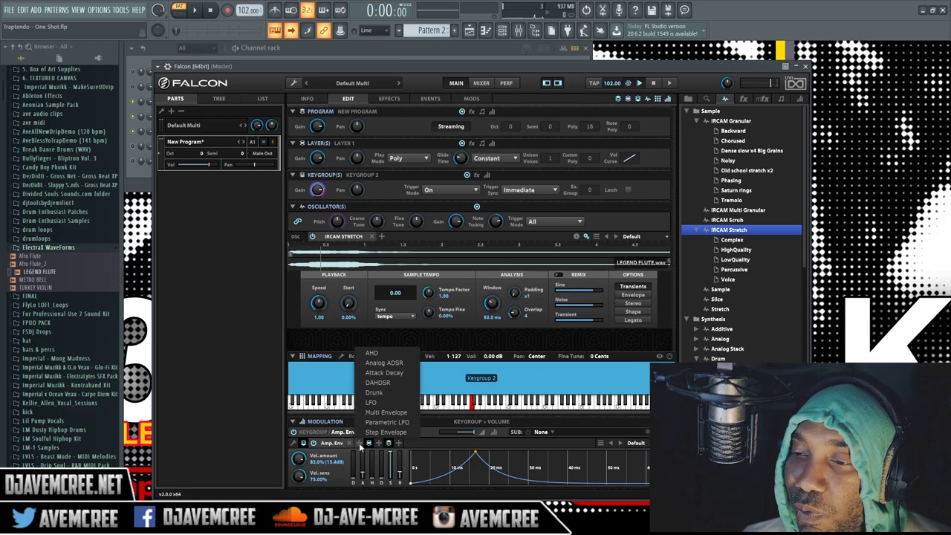
click(378, 401)
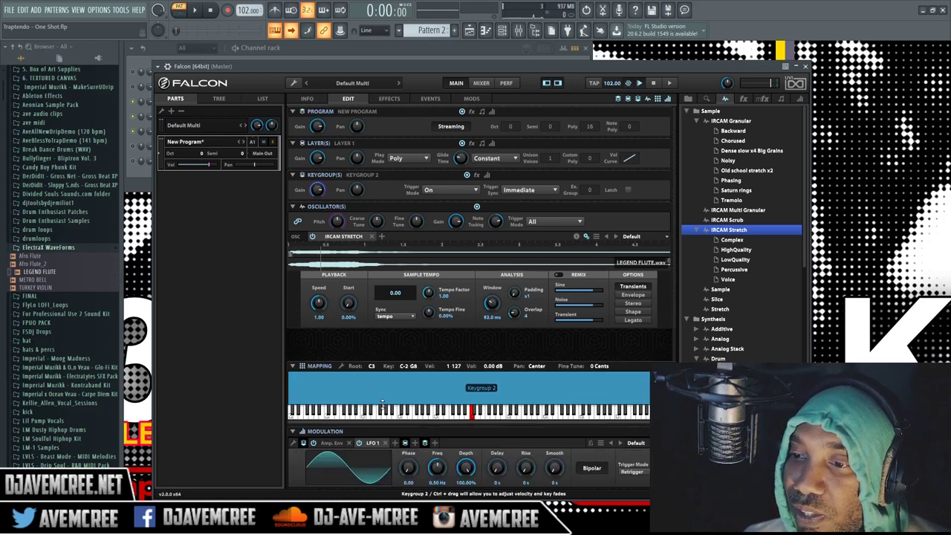
click(370, 445)
click(362, 341)
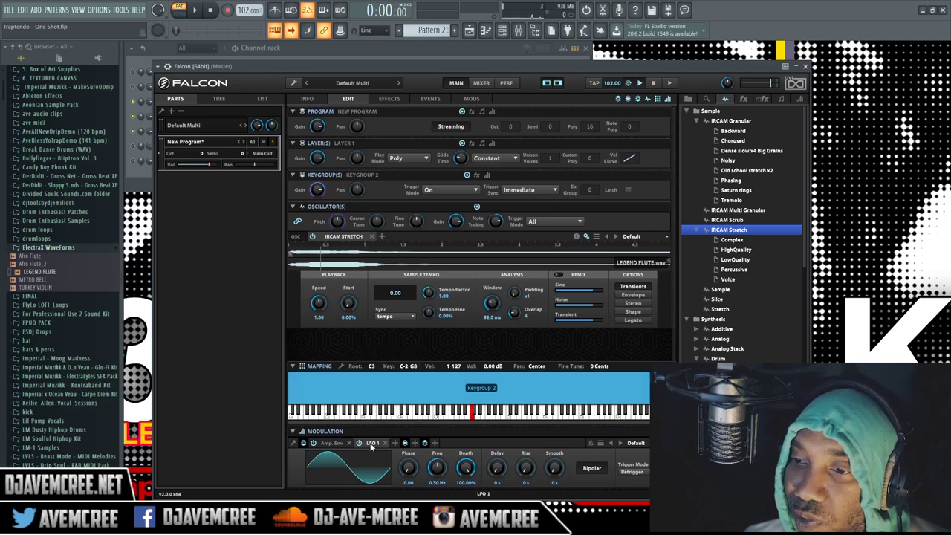
click(372, 445)
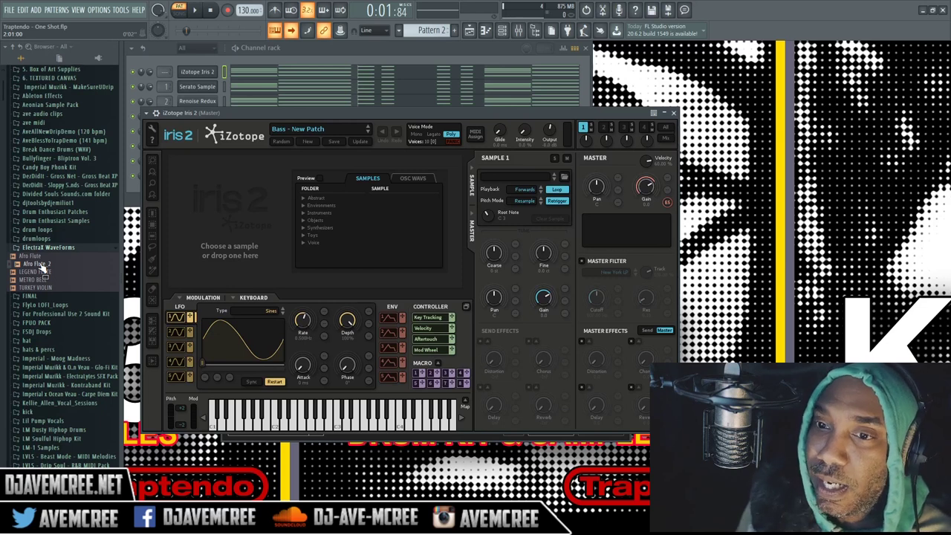
Load Afro Flute_2.wav into Sample 1 of Iris 2 and audition it with the pattern
drag(42, 269, 227, 216)
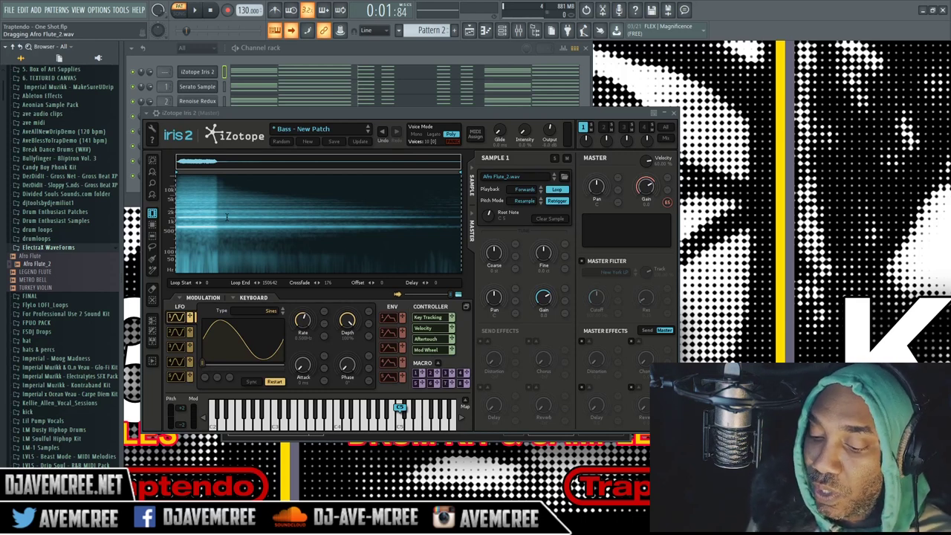
key(space)
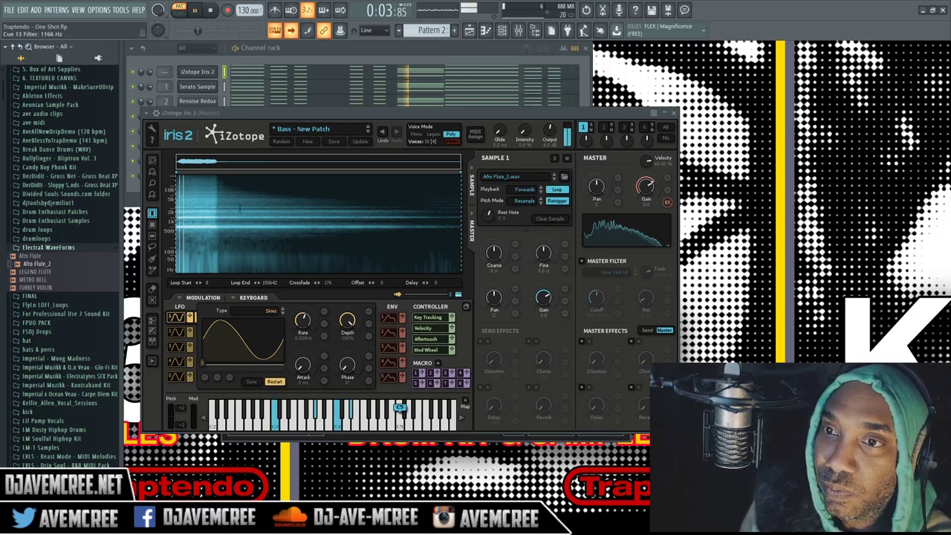
click(210, 10)
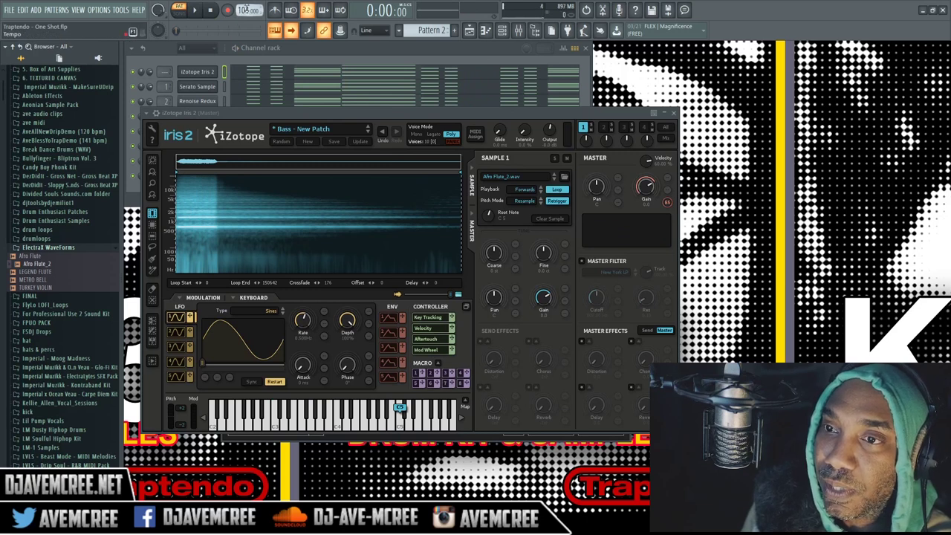
Set the project tempo to 104 and play the pattern through Iris 2 again
scroll(246, 10, up, 1)
key(space)
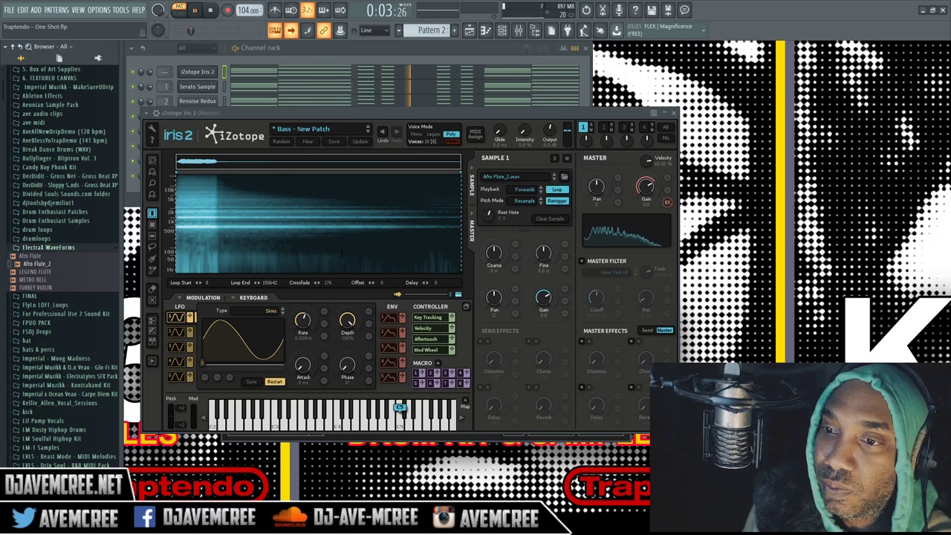
key(space)
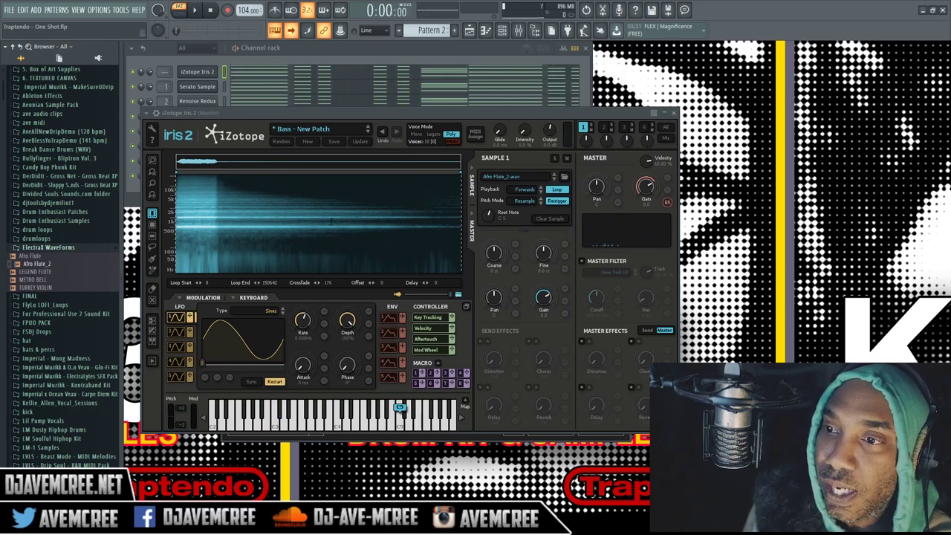
Zoom the Iris 2 spectrogram in on the loud opening of the flute sample and audition the pattern
drag(458, 166, 216, 162)
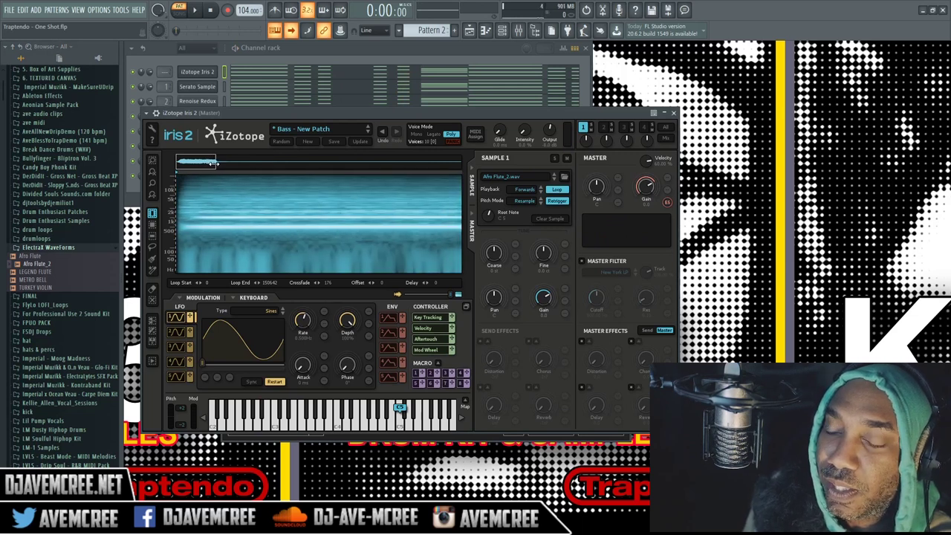
key(space)
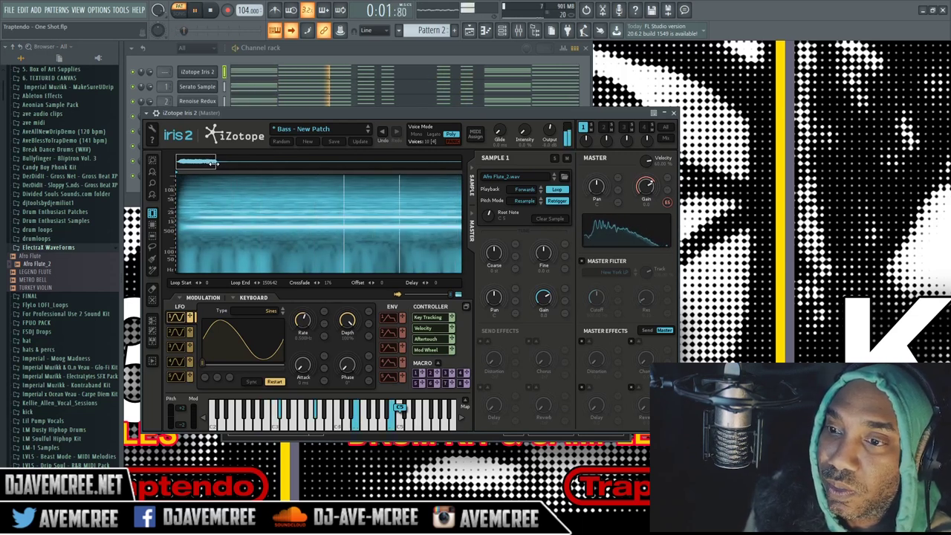
key(space)
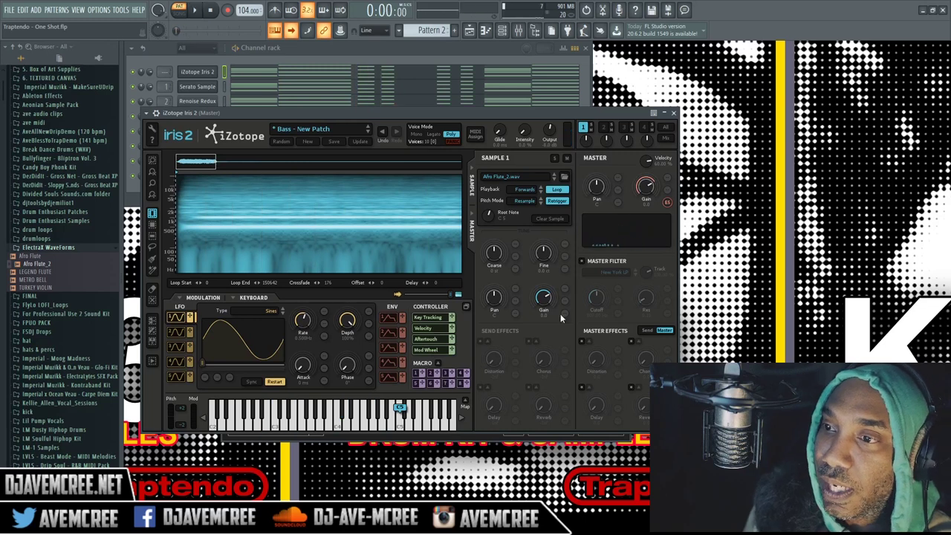
Look through the additional Iris 2 sample slots, including Sample 2 and Sample 4, and return to Sample 1
click(605, 129)
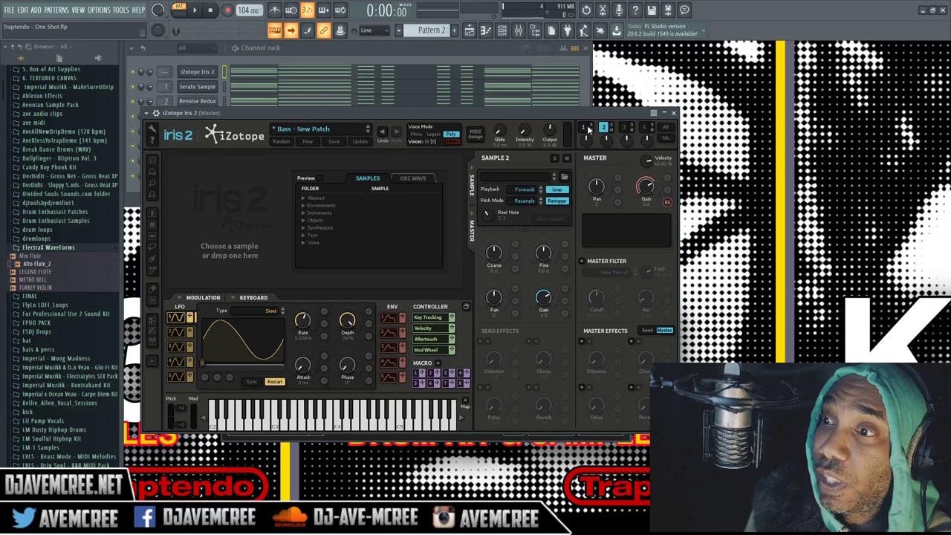
click(583, 128)
click(643, 133)
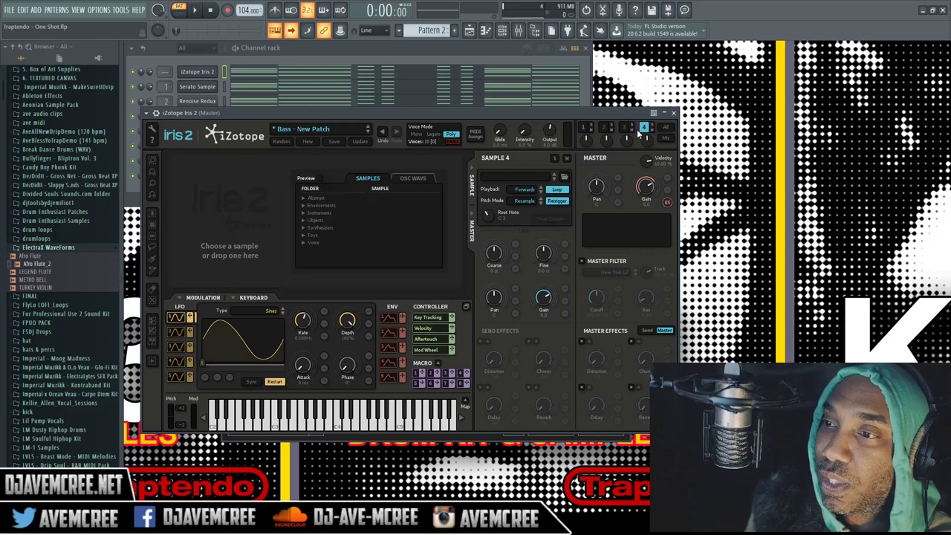
click(584, 129)
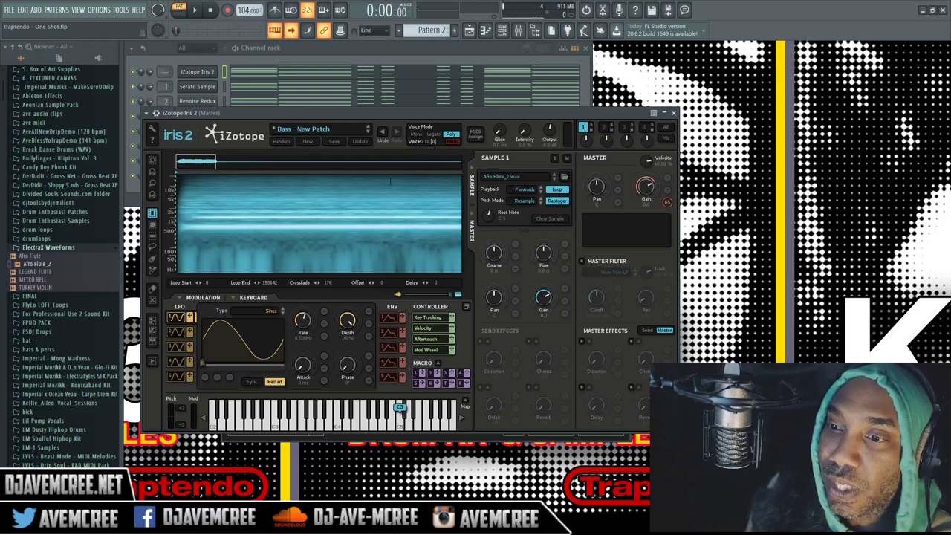
Turn on the master reverb in Iris 2 and audition the pattern with it
click(631, 387)
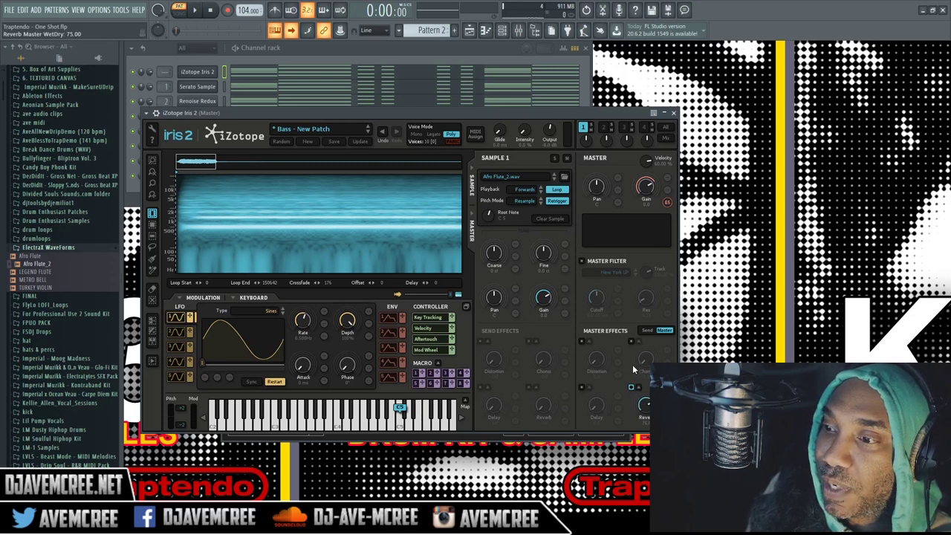
key(space)
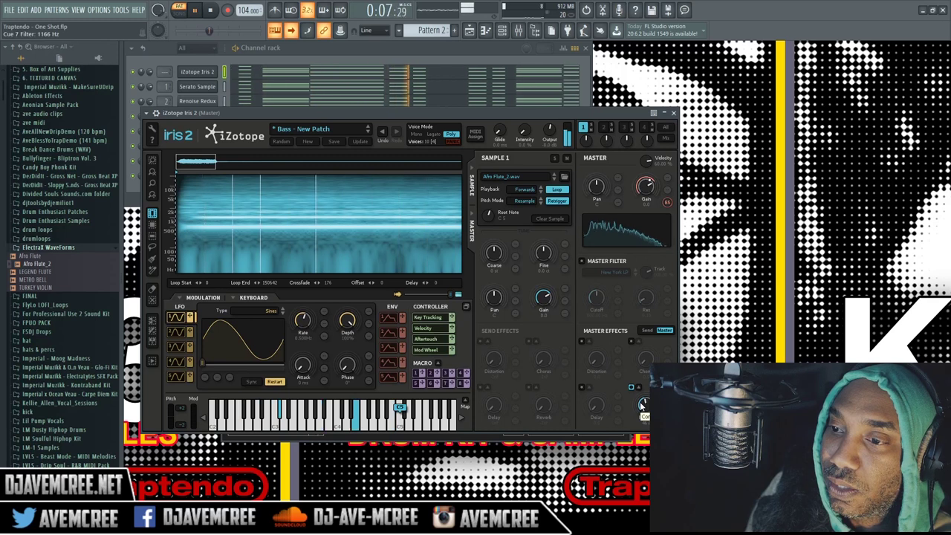
key(space)
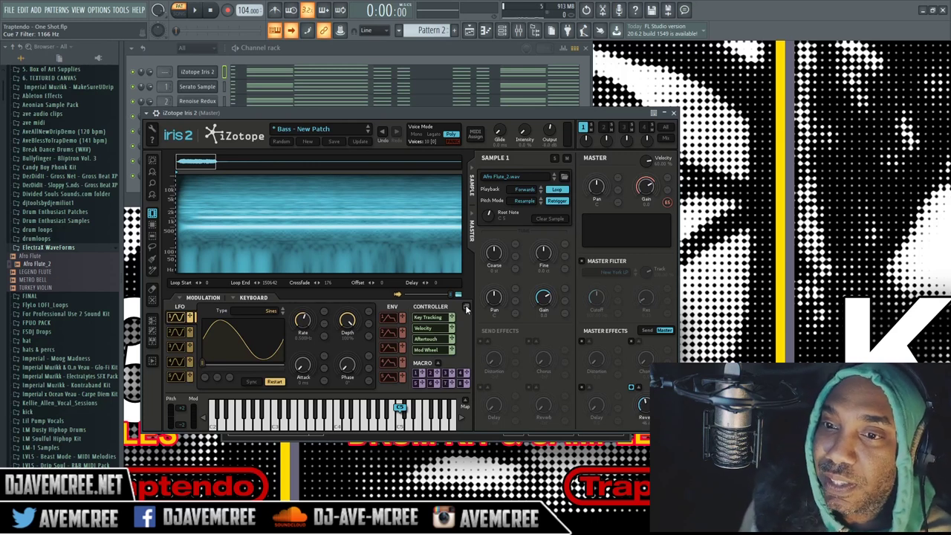
Select a time range in the middle of the flute spectrogram, extend its end, and audition the selection
drag(259, 214, 361, 218)
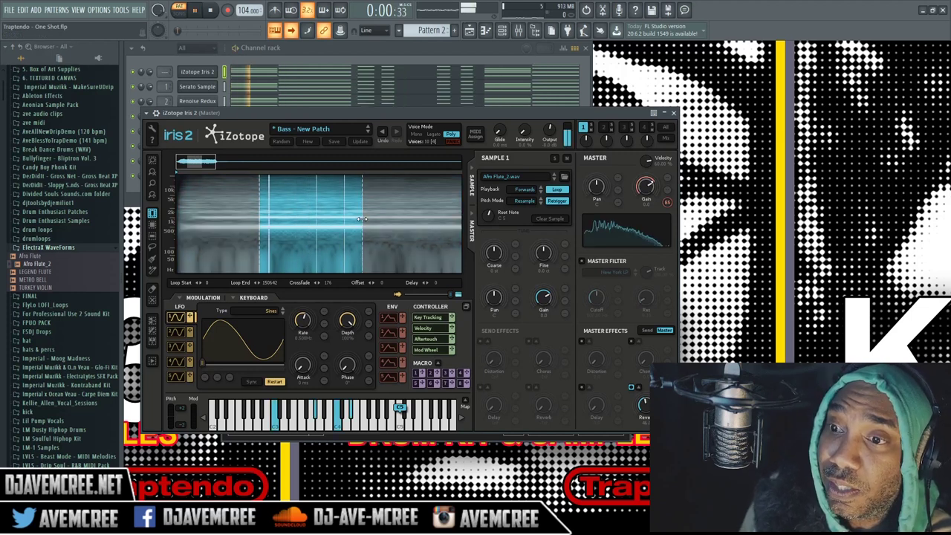
drag(362, 218, 414, 217)
key(space)
key(space)
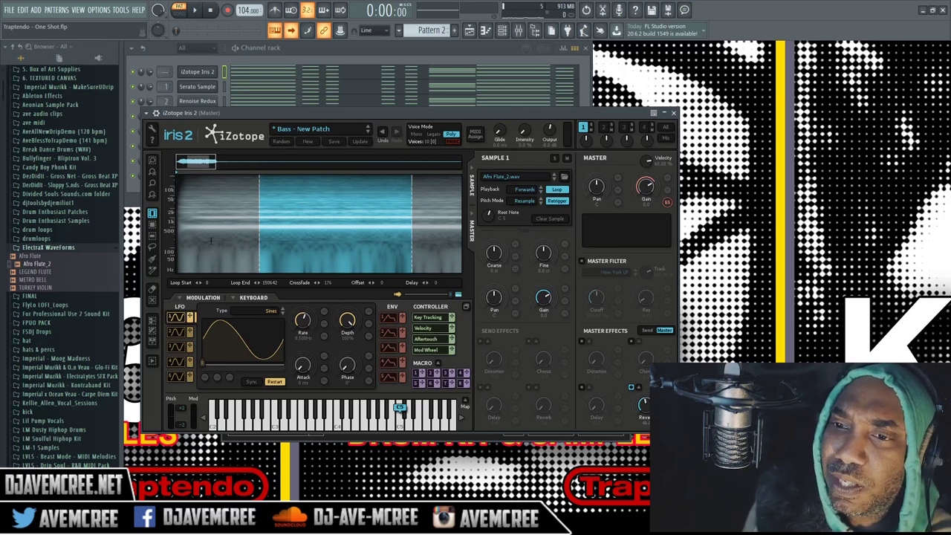
Add a horizontal frequency band around 500 Hz to 2 kHz to the spectrogram selection and audition it
click(152, 237)
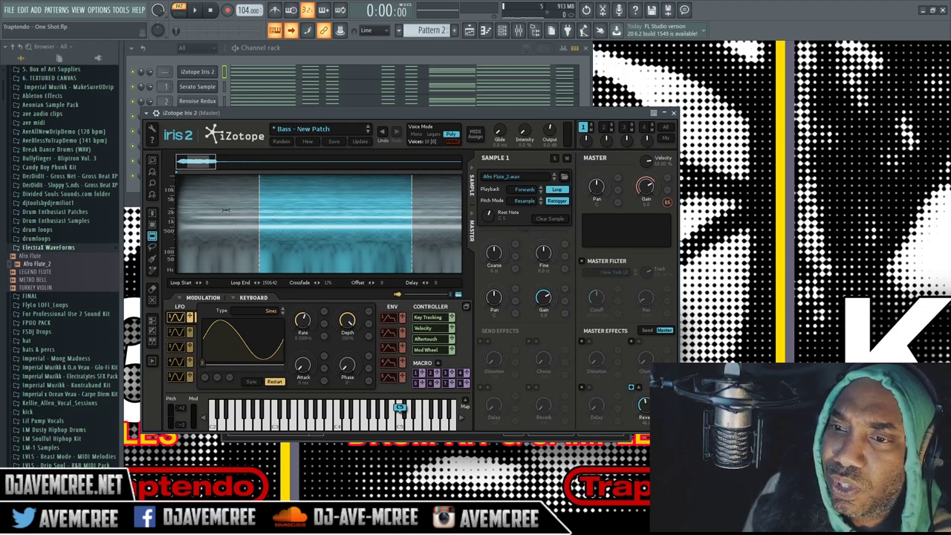
drag(225, 210, 271, 237)
key(space)
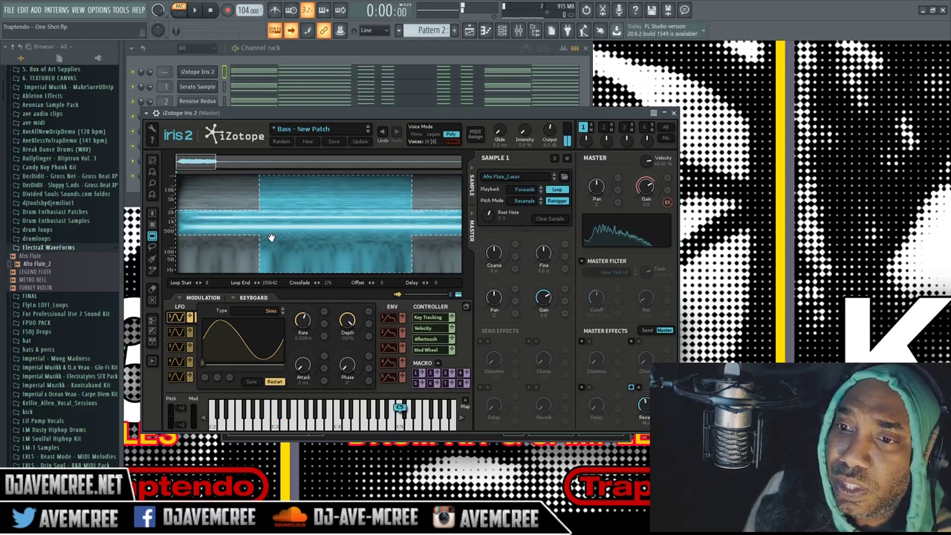
Lasso a small area above the frequency band and set the LFO 1 rate to 0.02 while auditioning the pattern
click(151, 247)
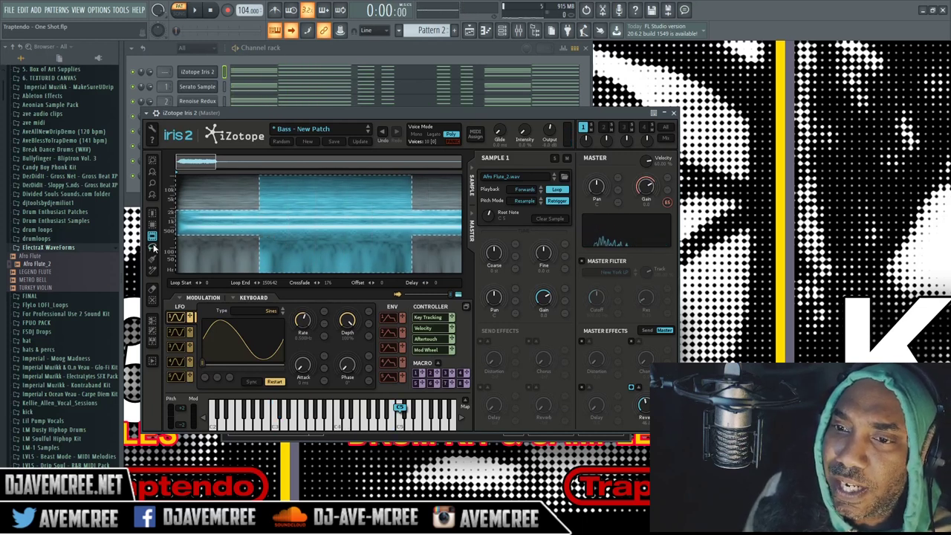
drag(254, 214, 251, 192)
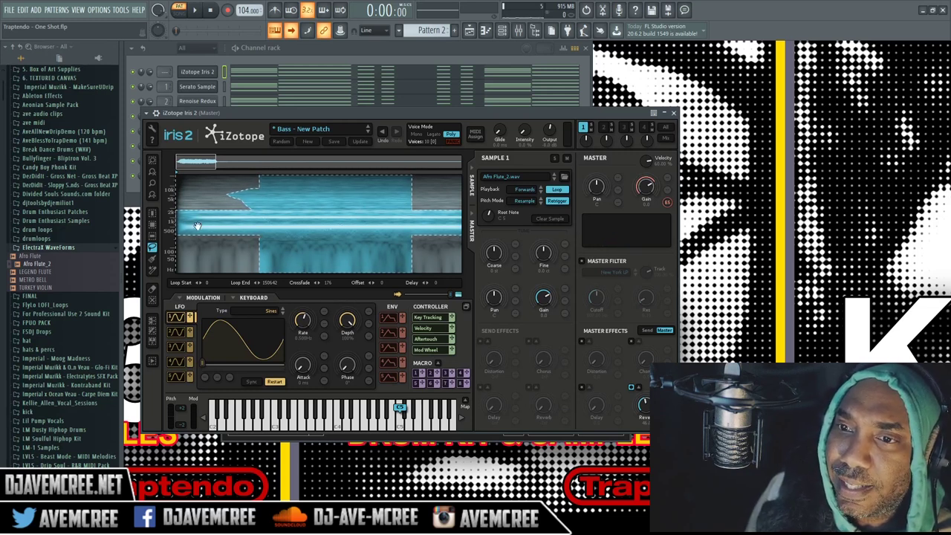
key(space)
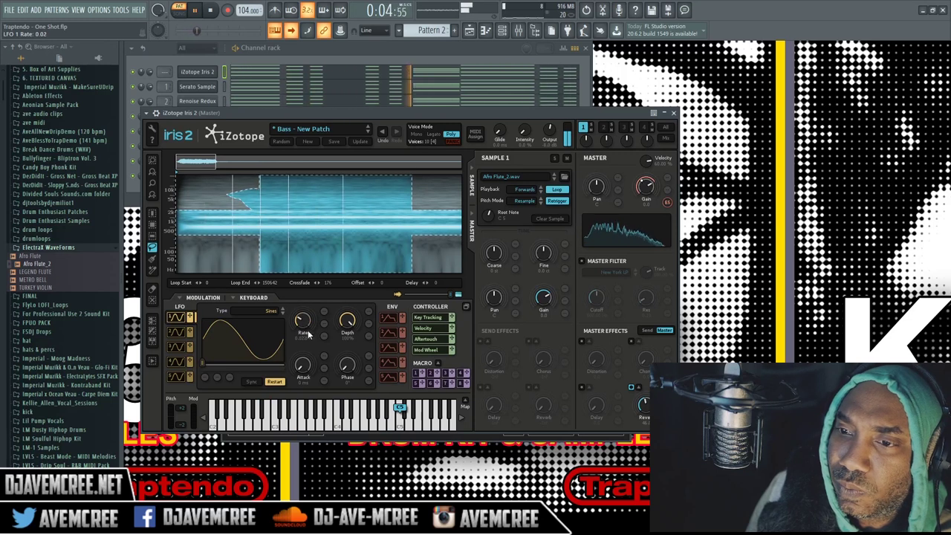
key(space)
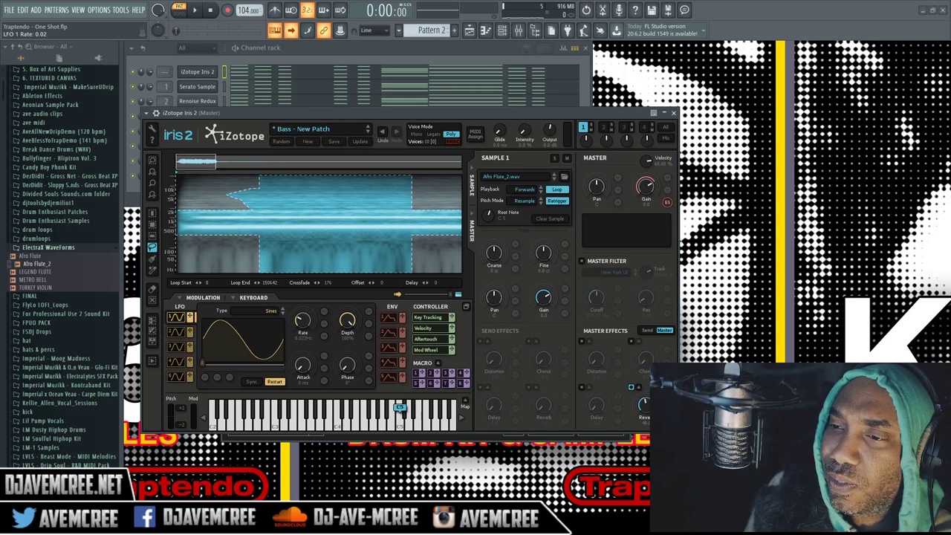
Switch to the browser and review the Iris 2 product page on Plugin Boutique, including its price and feature descriptions
key(alt+Tab)
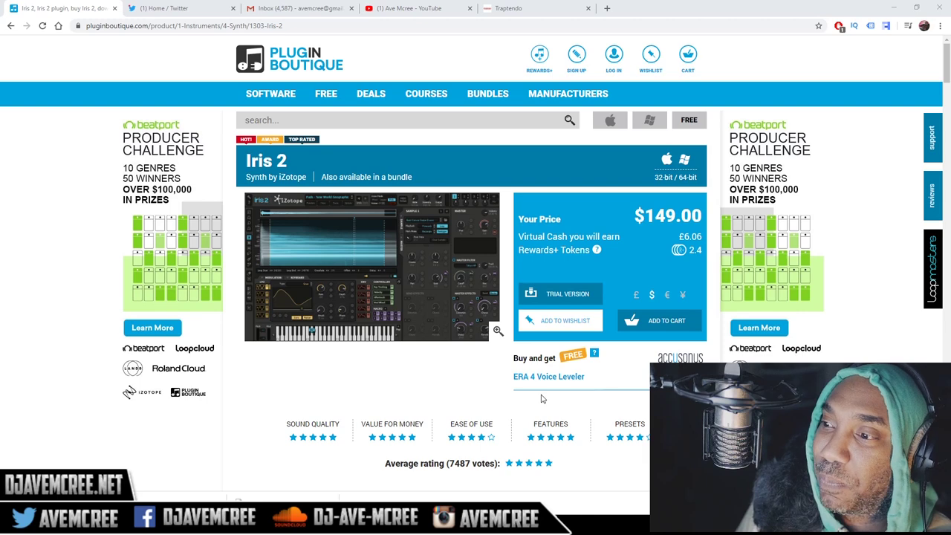
scroll(439, 367, down, 8)
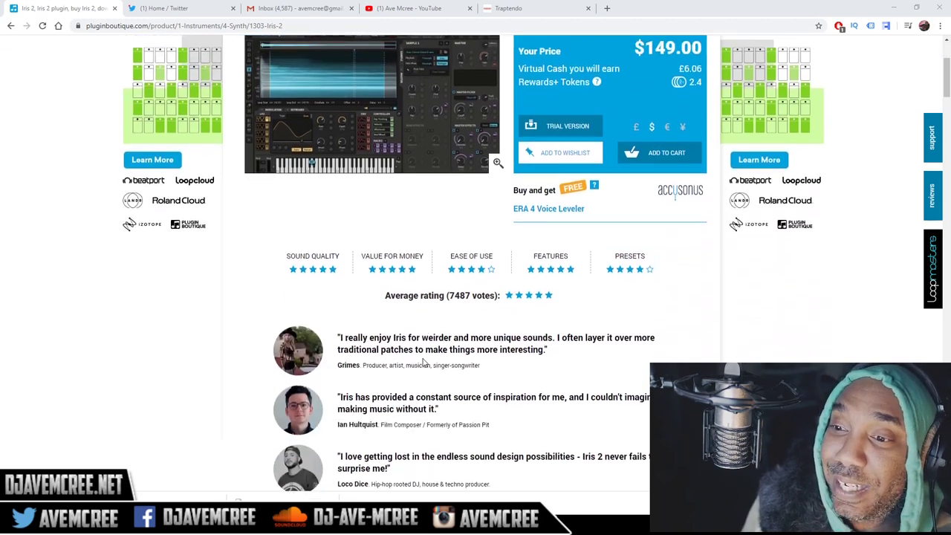
scroll(423, 362, down, 15)
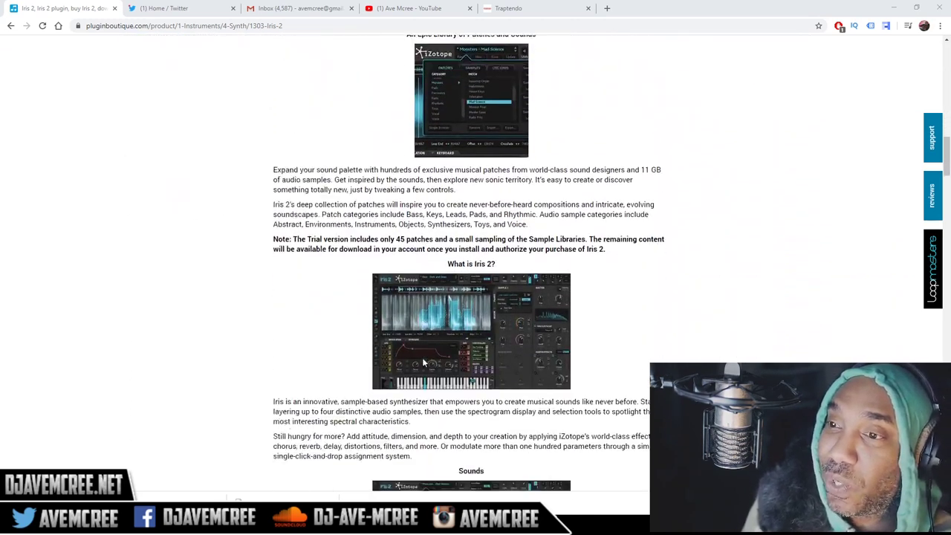
scroll(424, 362, down, 6)
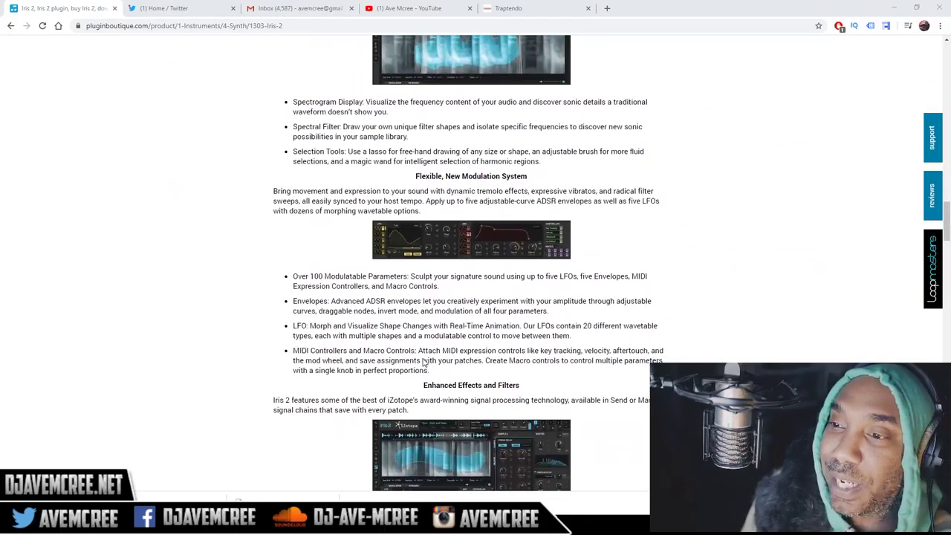
scroll(423, 362, down, 15)
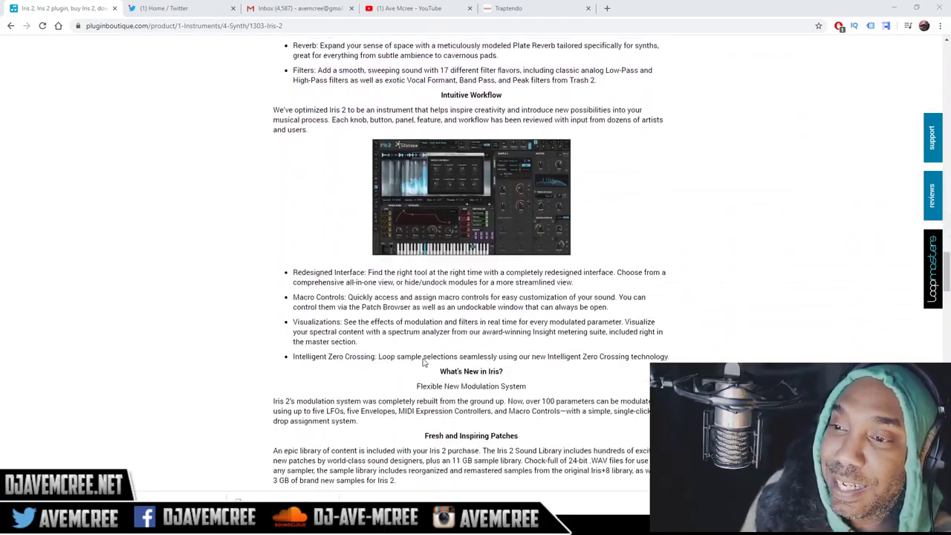
scroll(423, 362, up, 20)
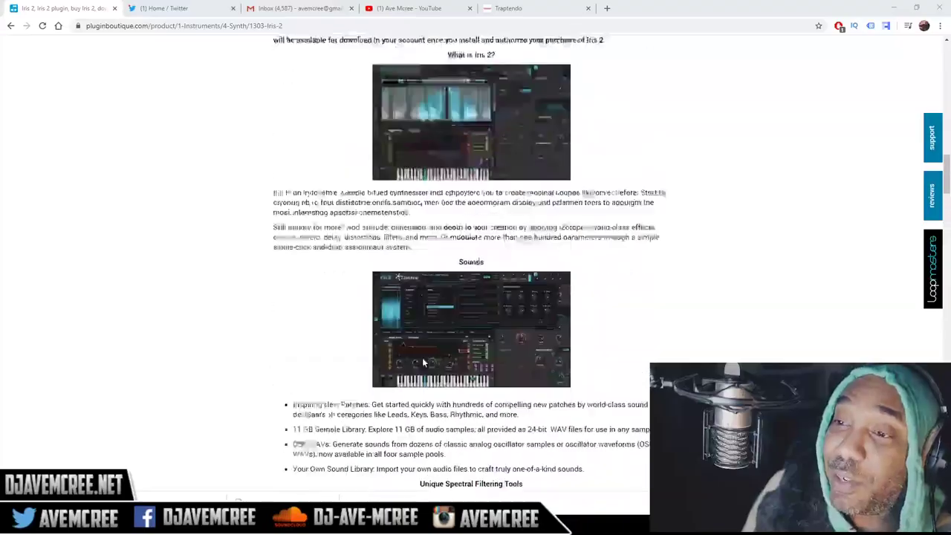